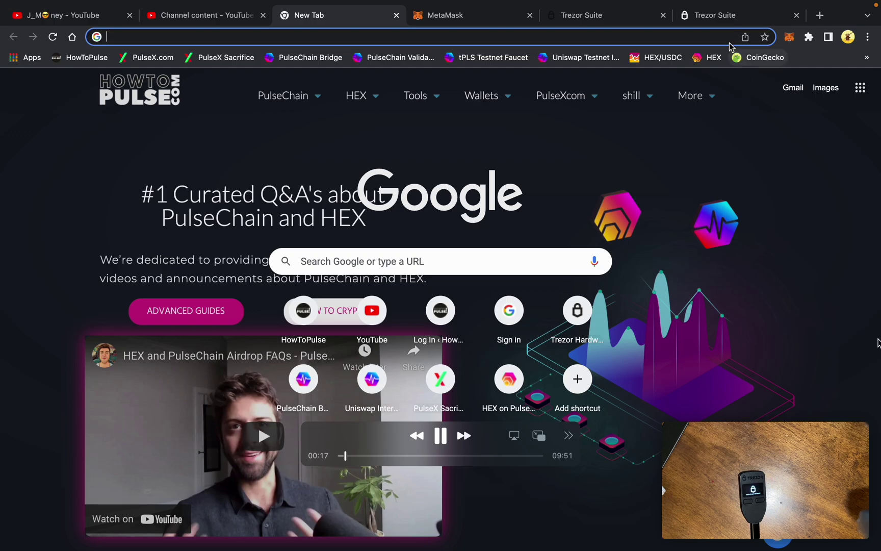
# Look over the Trezor Bridge download page and the Trezor Suite start page in Chrome
pyautogui.click(728, 19)
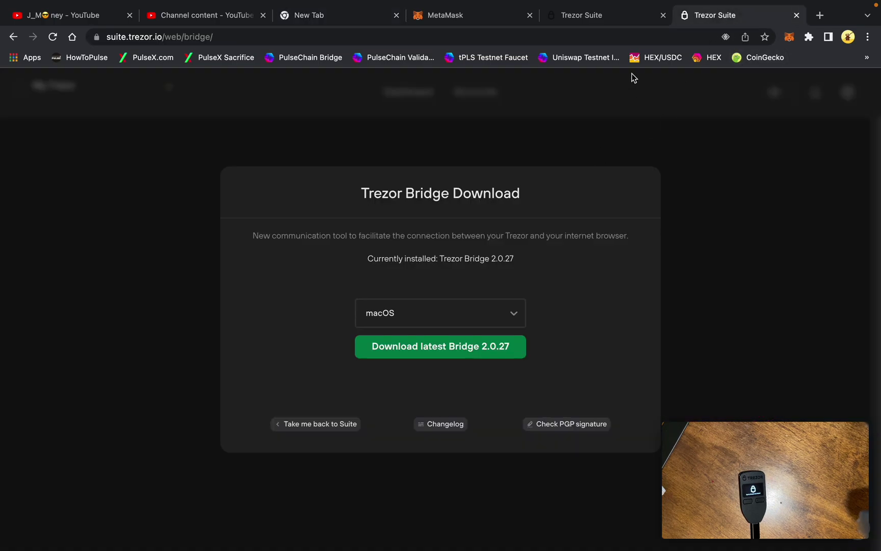
pyautogui.click(629, 20)
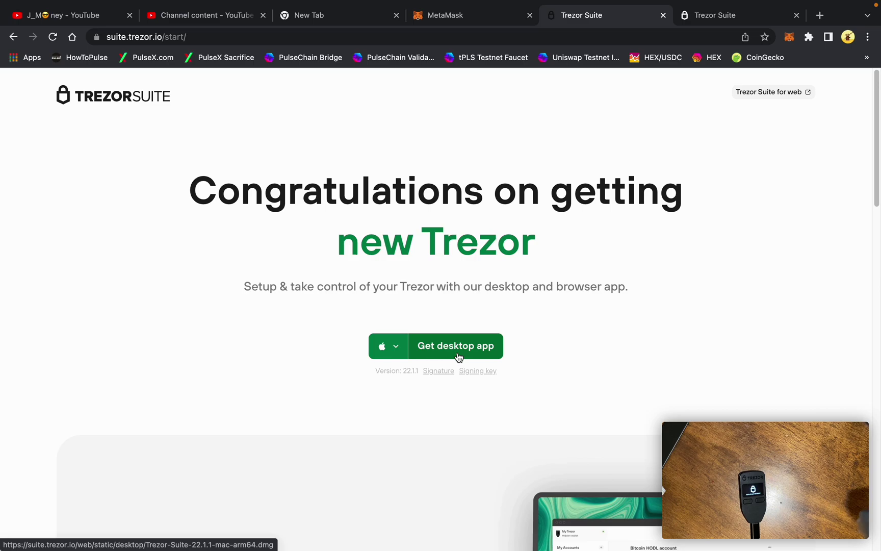
pyautogui.click(709, 21)
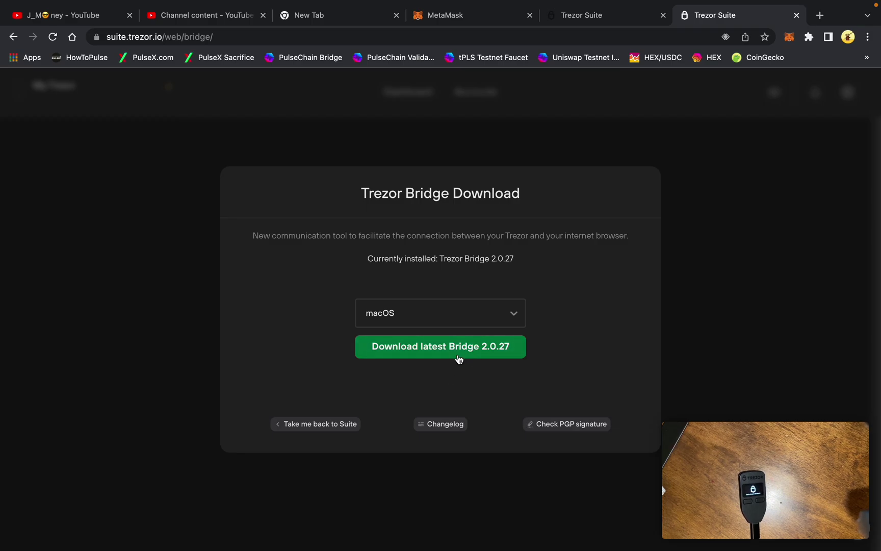
# Close both Trezor web tabs and bring the Trezor Suite desktop app forward
pyautogui.click(797, 15)
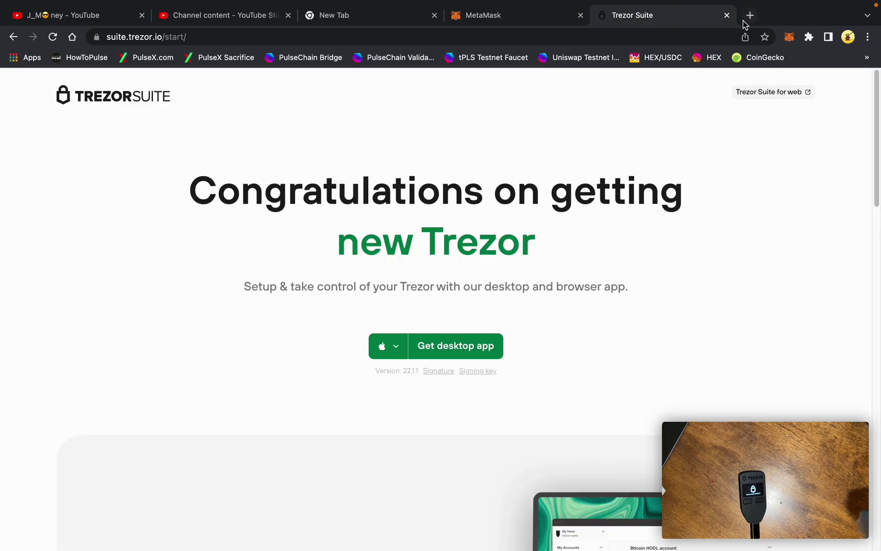
pyautogui.click(726, 15)
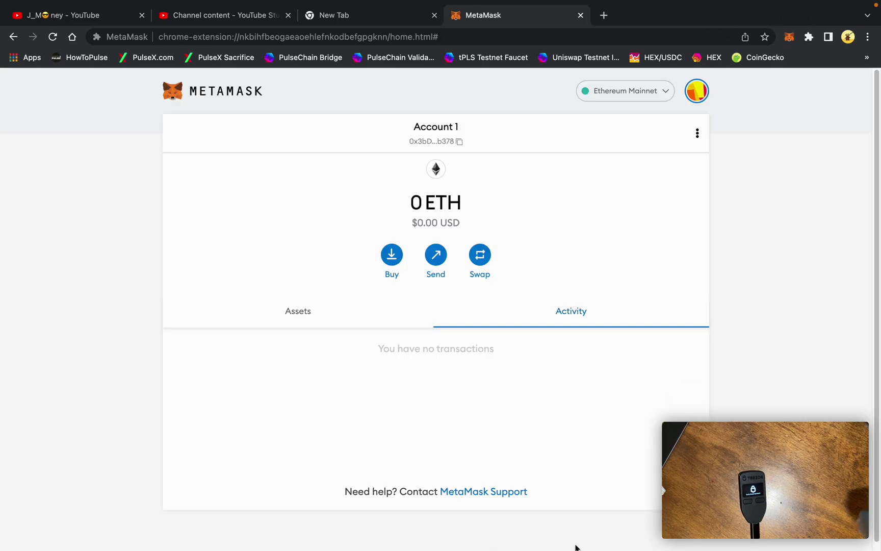
pyautogui.click(559, 535)
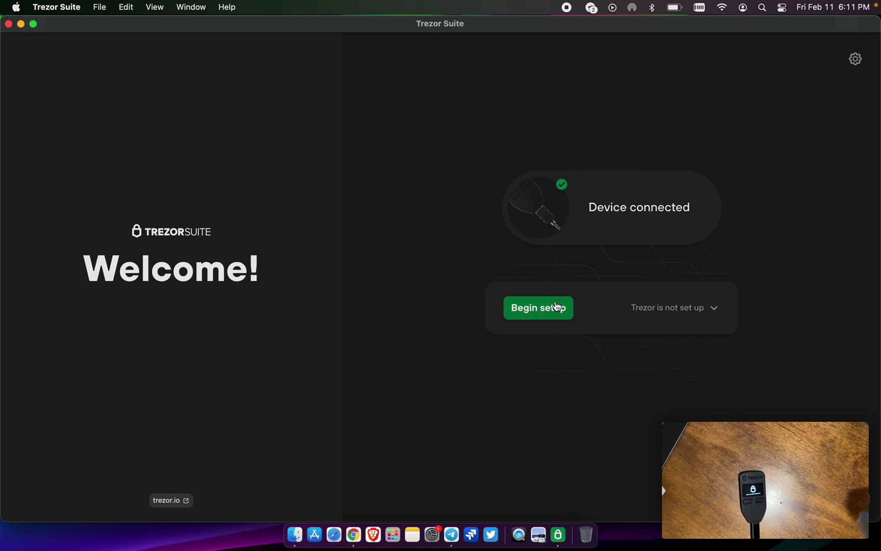
# Set up the Trezor on its installed firmware and create a new wallet with standard seed backup
pyautogui.click(554, 304)
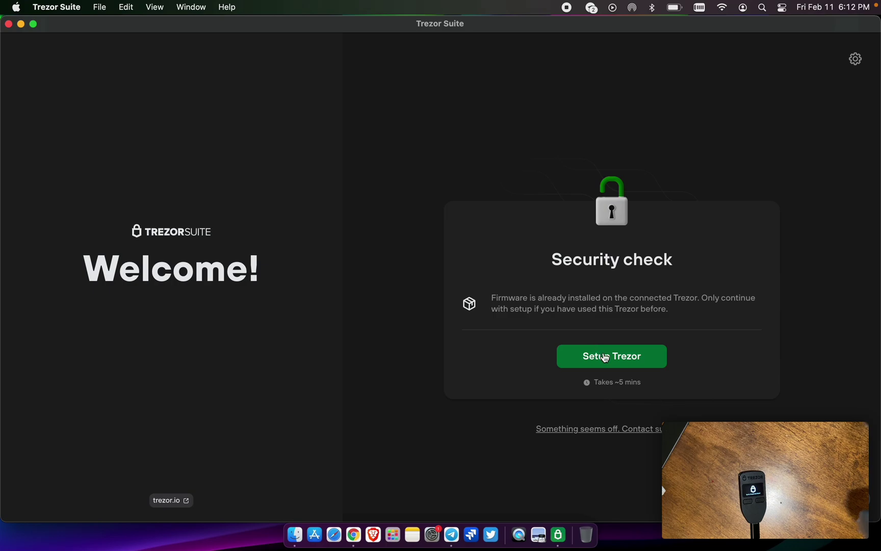
pyautogui.click(613, 363)
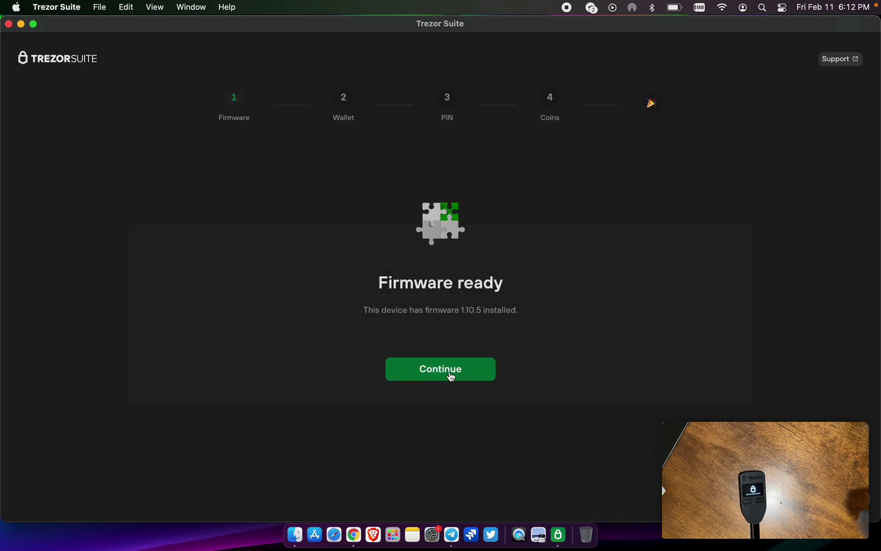
pyautogui.click(451, 376)
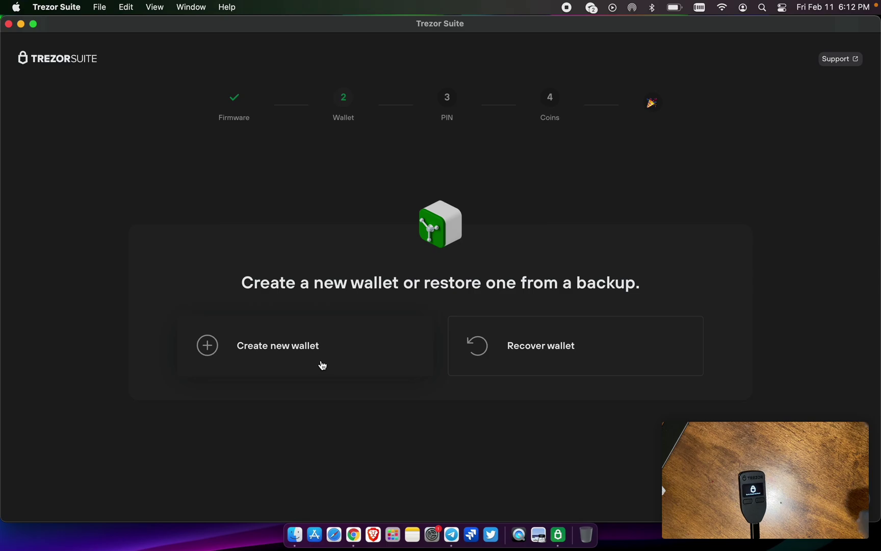
pyautogui.click(318, 351)
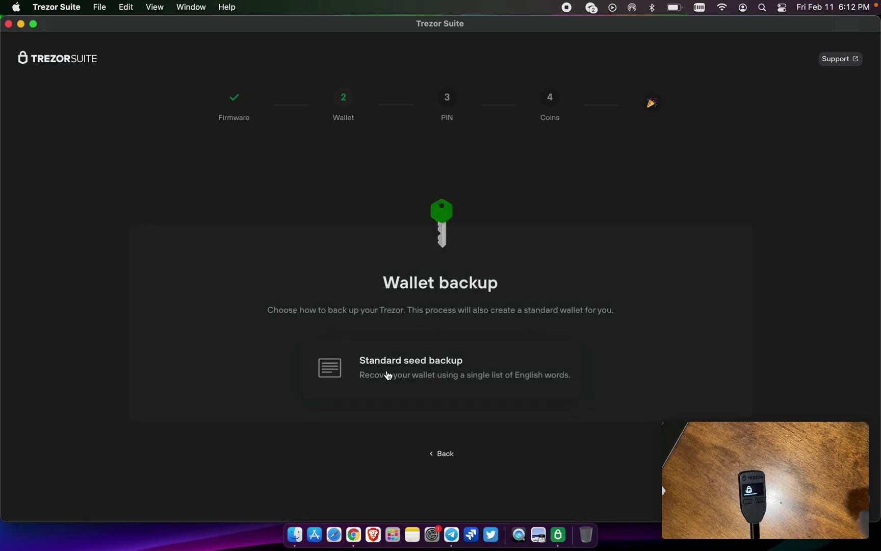
pyautogui.click(387, 376)
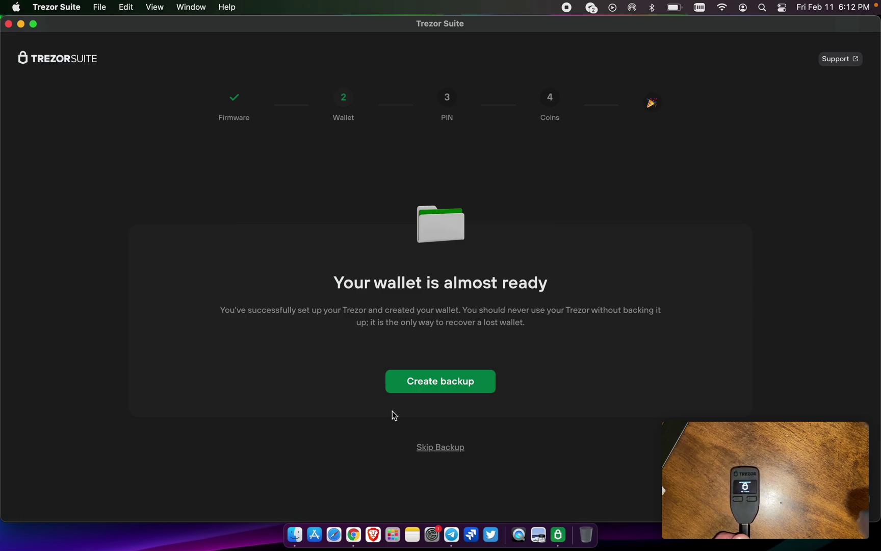
# Acknowledge the three backup rules (no copies, keep private, verify before funding) and begin the backup
pyautogui.click(435, 392)
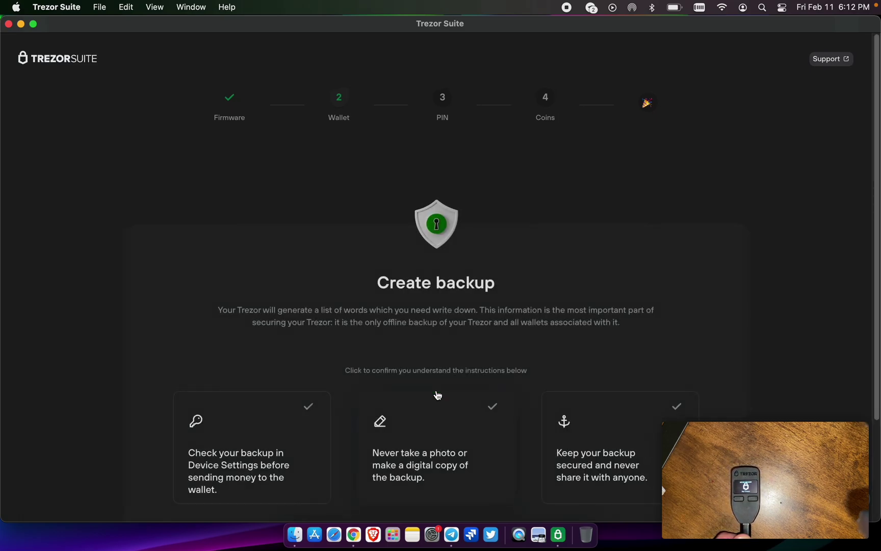
pyautogui.doubleClick(311, 431)
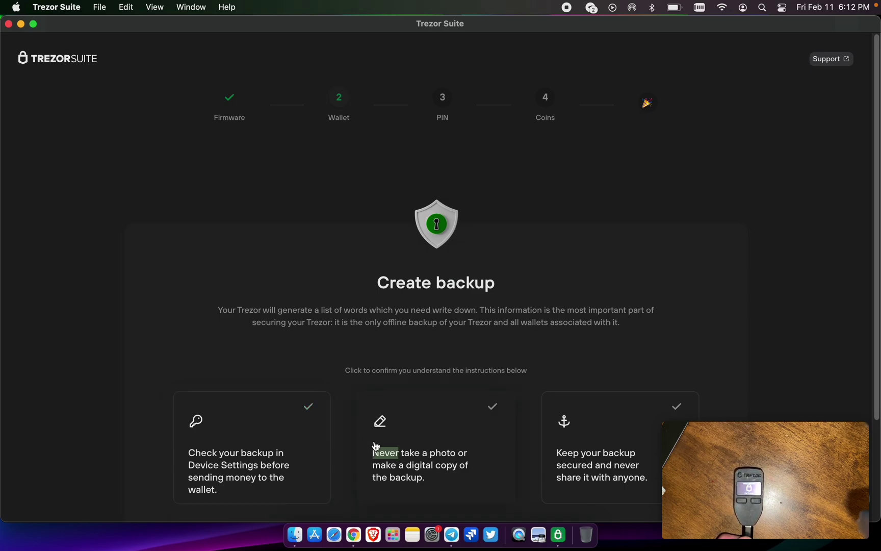
pyautogui.click(413, 437)
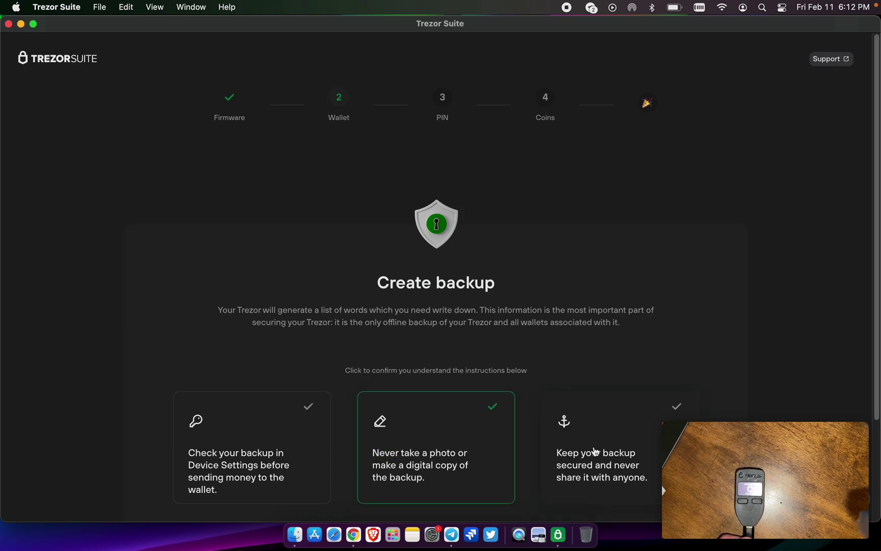
pyautogui.click(660, 447)
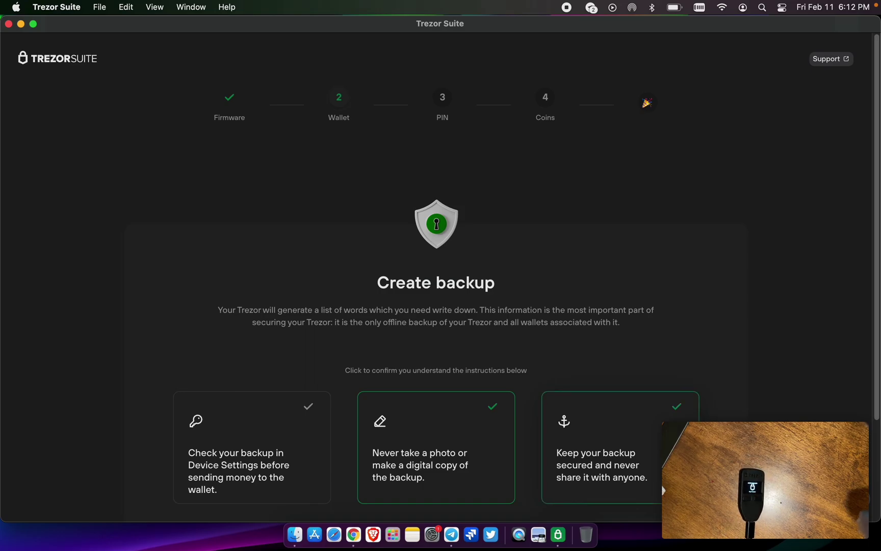
pyautogui.scroll(-5, 612, 451)
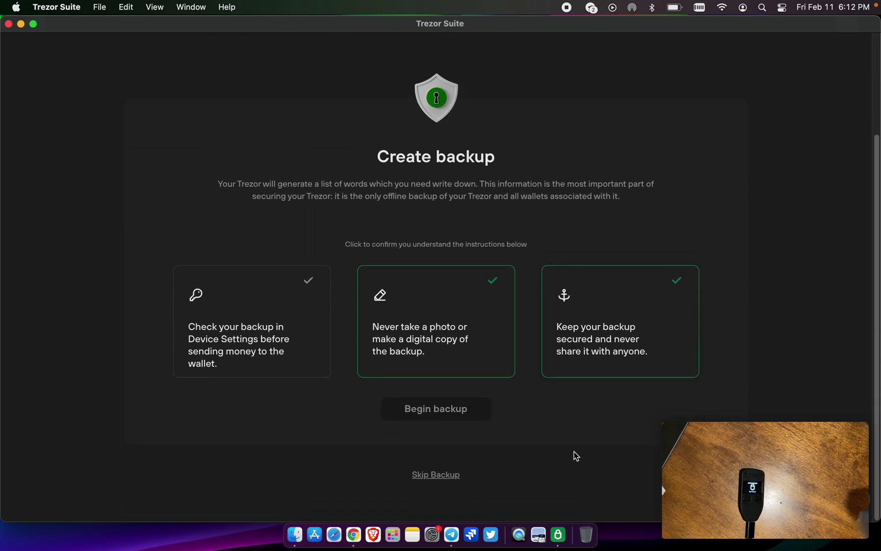
pyautogui.click(304, 350)
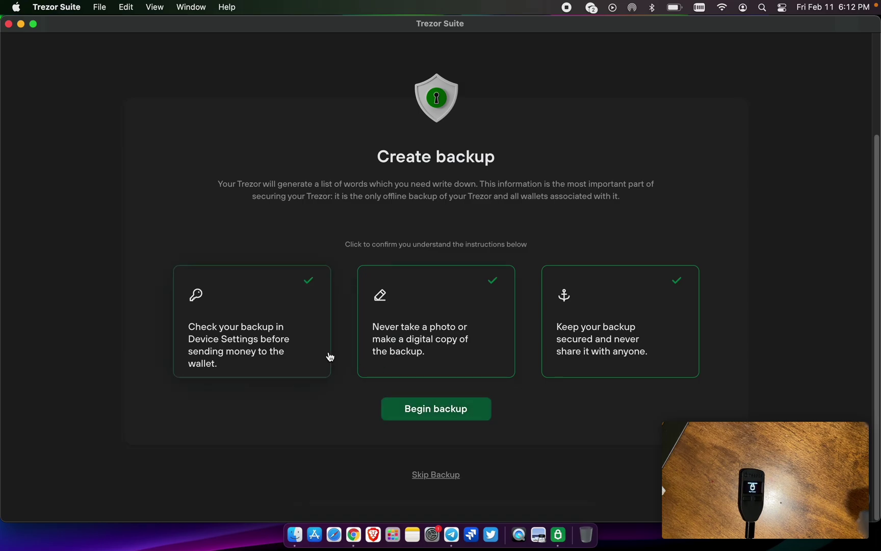
pyautogui.click(453, 402)
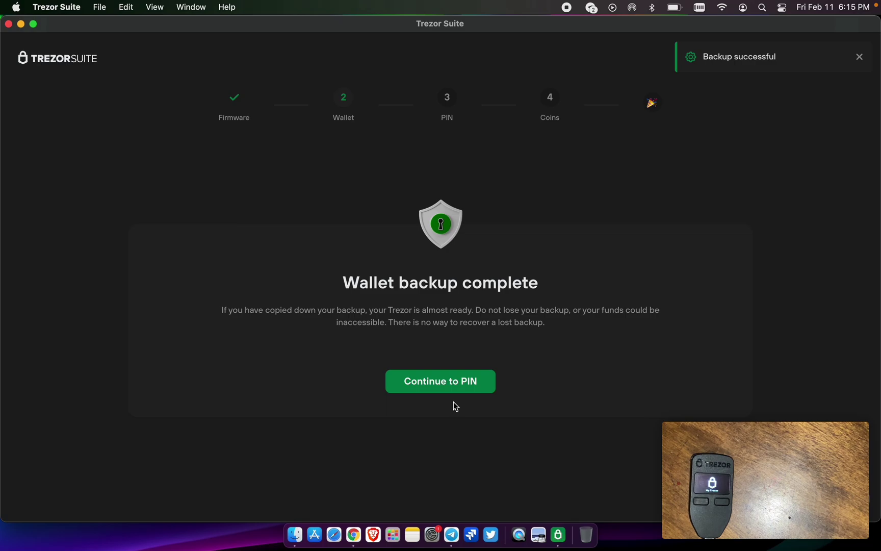
# Start PIN setup and enter a new four-digit PIN on the keypad
pyautogui.click(449, 389)
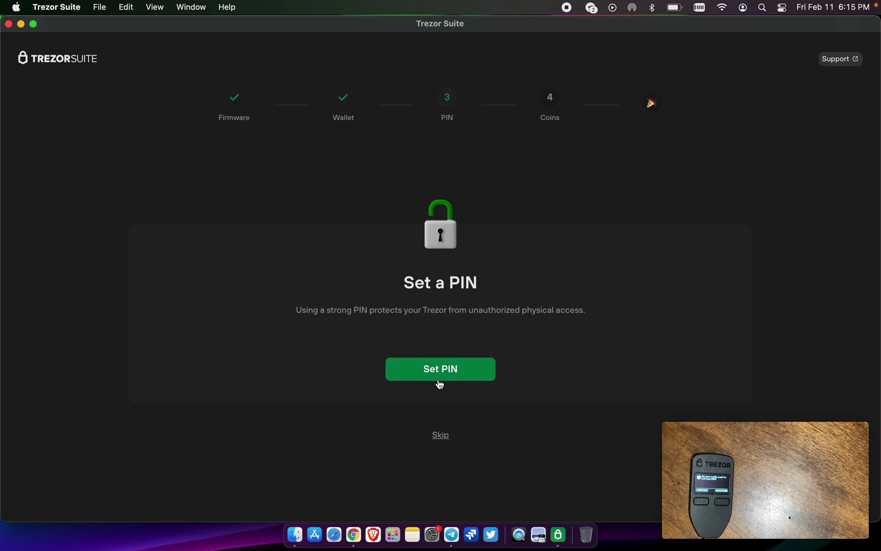
pyautogui.click(439, 377)
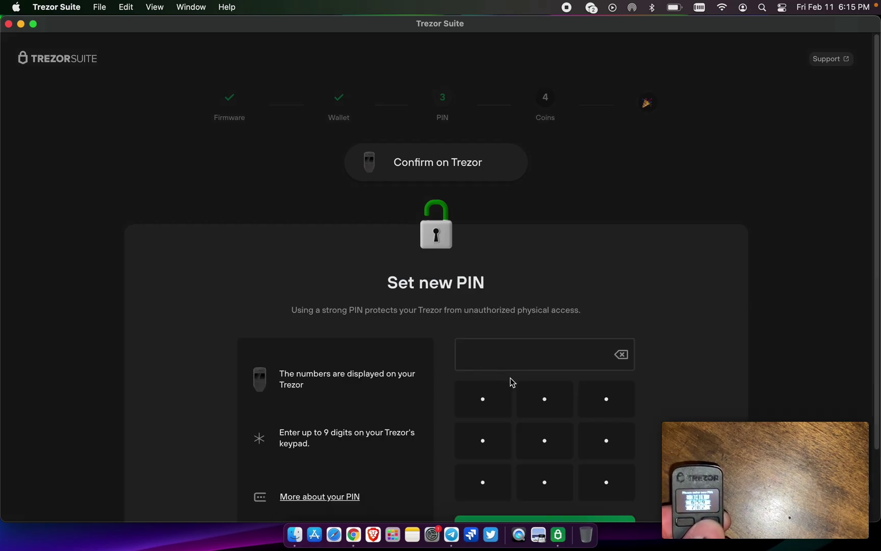
pyautogui.click(600, 404)
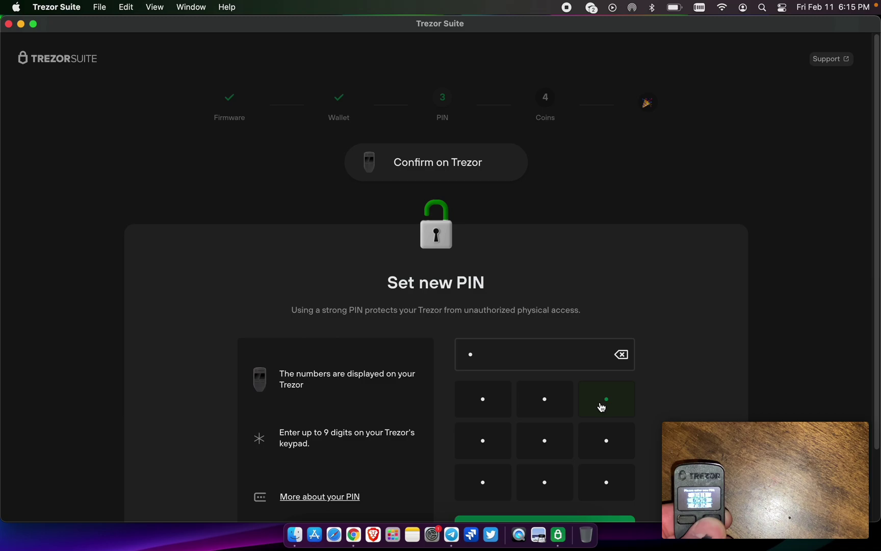
pyautogui.click(601, 490)
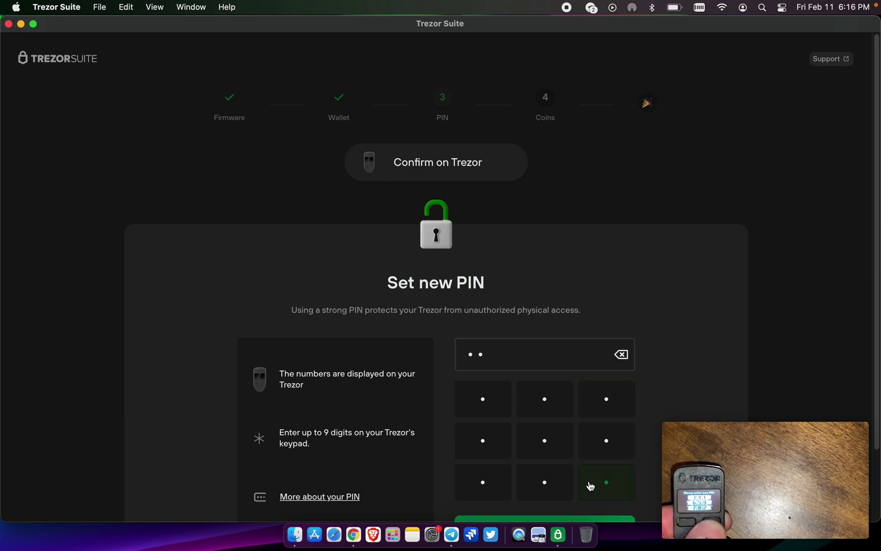
pyautogui.click(498, 414)
pyautogui.click(535, 413)
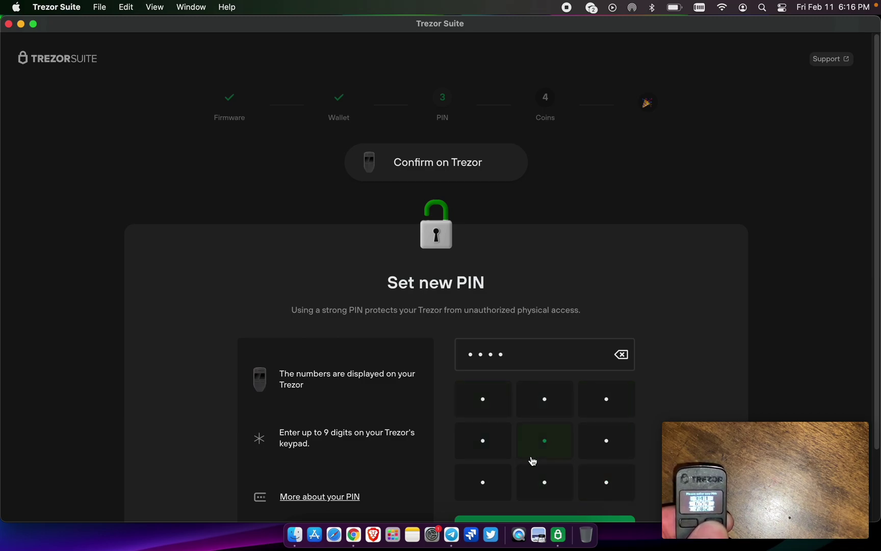
pyautogui.scroll(-2, 530, 459)
pyautogui.click(532, 449)
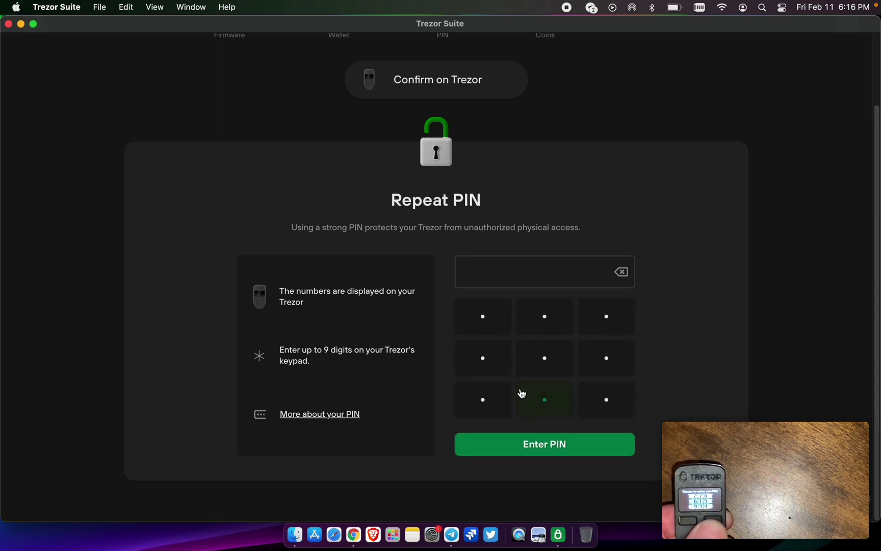
# Re-enter the four-digit PIN to confirm it and continue to coin activation
pyautogui.click(563, 366)
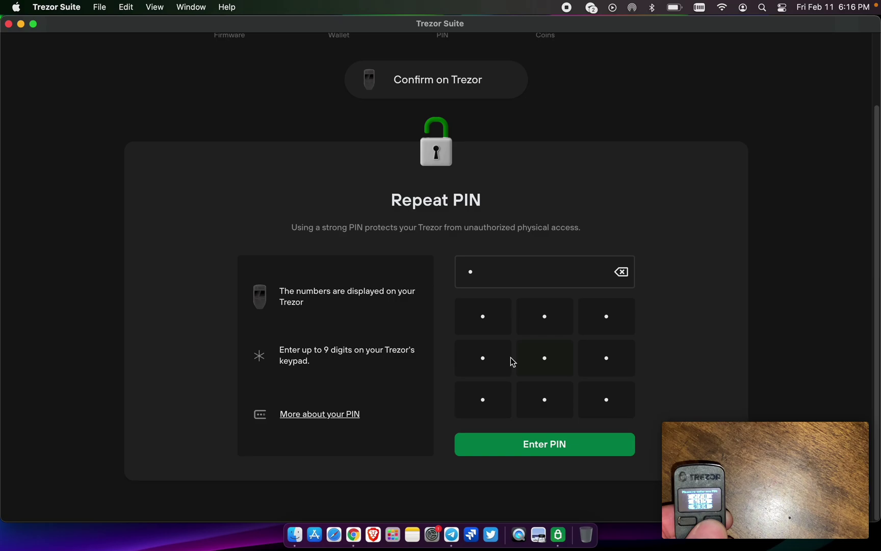
pyautogui.click(488, 331)
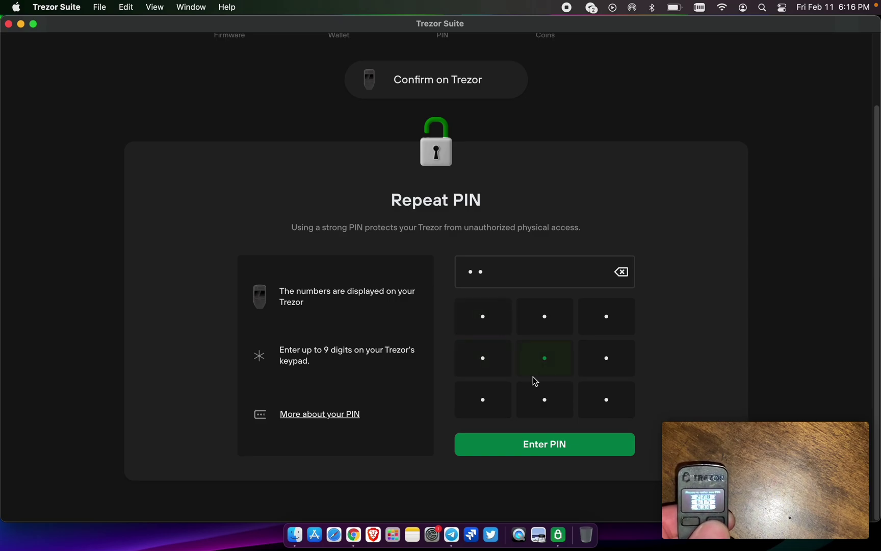
pyautogui.click(555, 401)
pyautogui.click(615, 407)
pyautogui.click(590, 445)
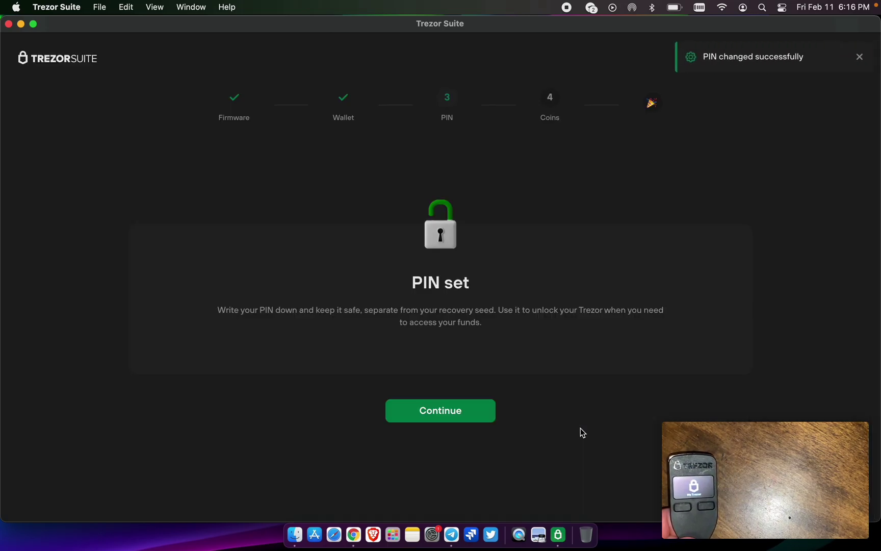
pyautogui.click(487, 416)
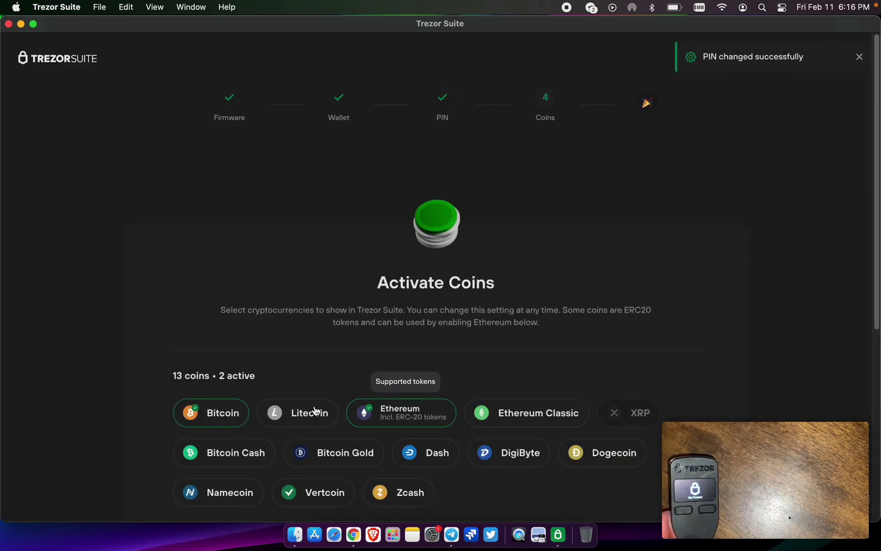
# Deactivate Bitcoin so only Ethereum stays active, and complete setup
pyautogui.click(236, 413)
pyautogui.scroll(-8, 419, 417)
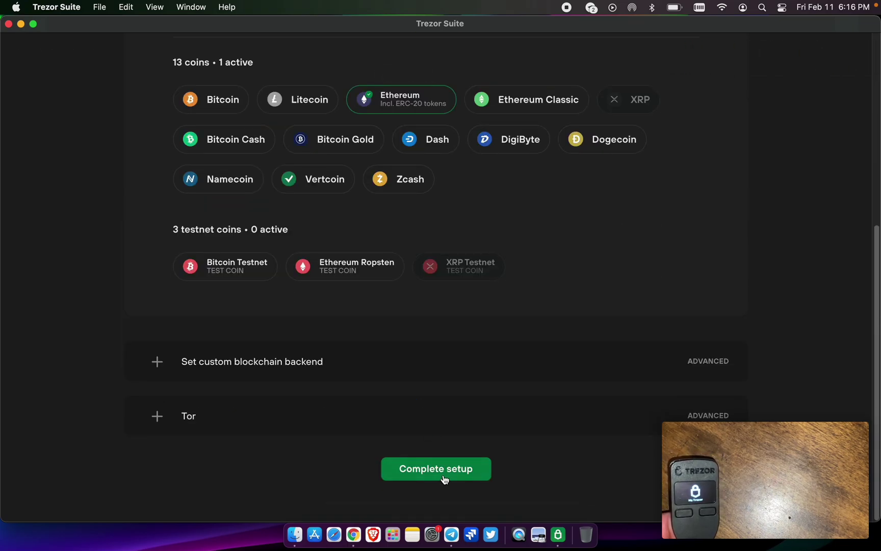
pyautogui.click(445, 479)
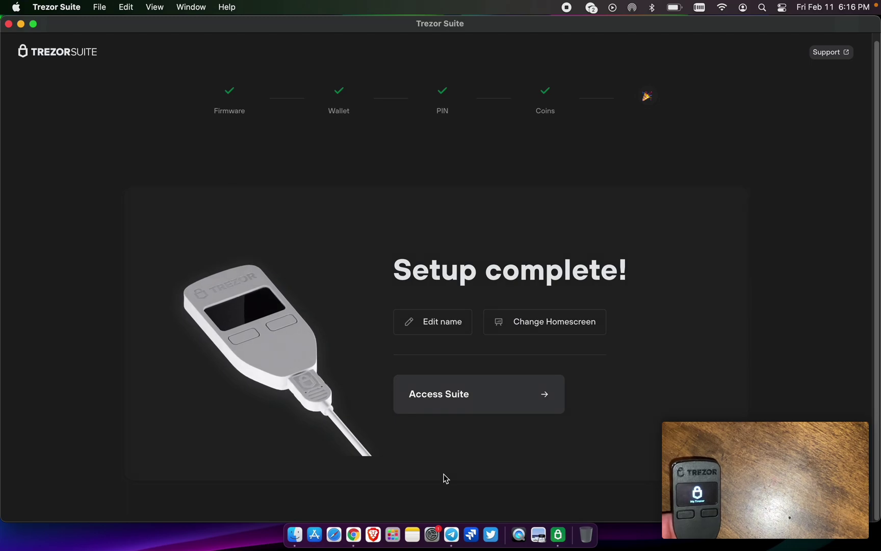
# Rename the device to 'Test 5'
pyautogui.click(441, 321)
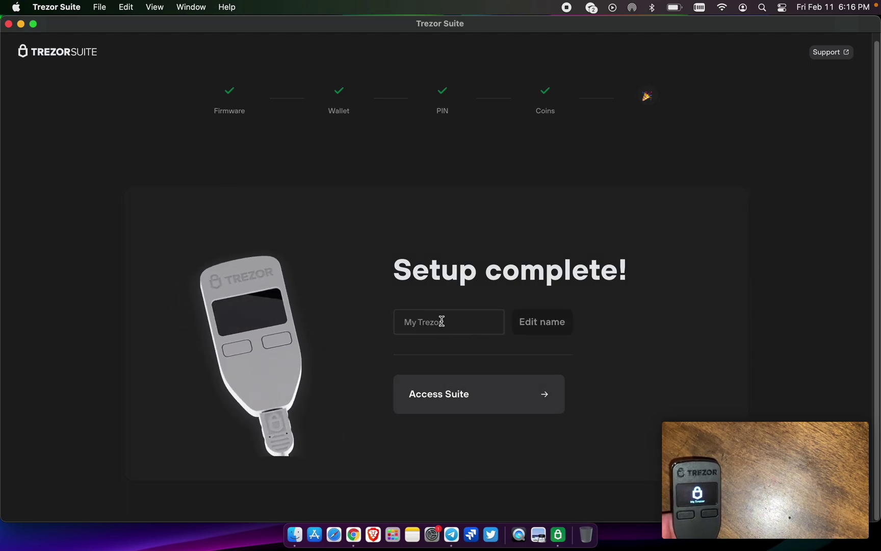
pyautogui.write('T')
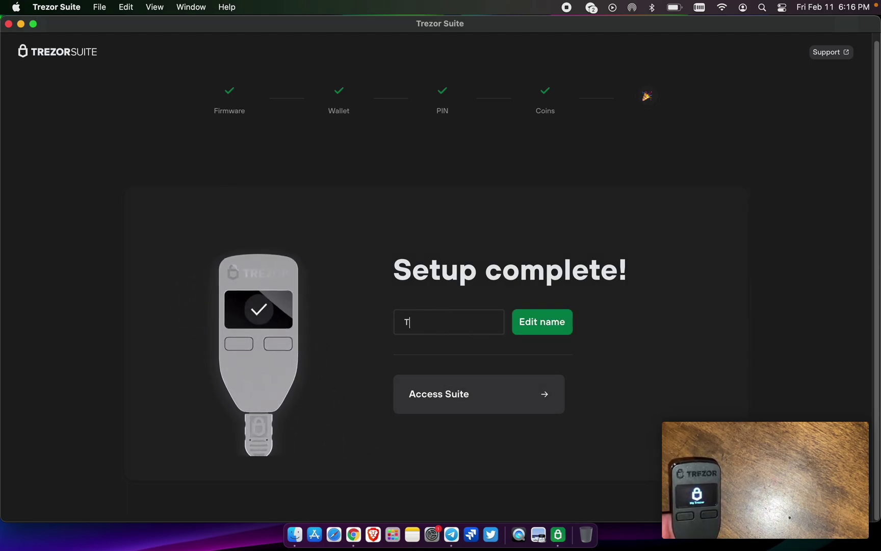
pyautogui.write('est 5')
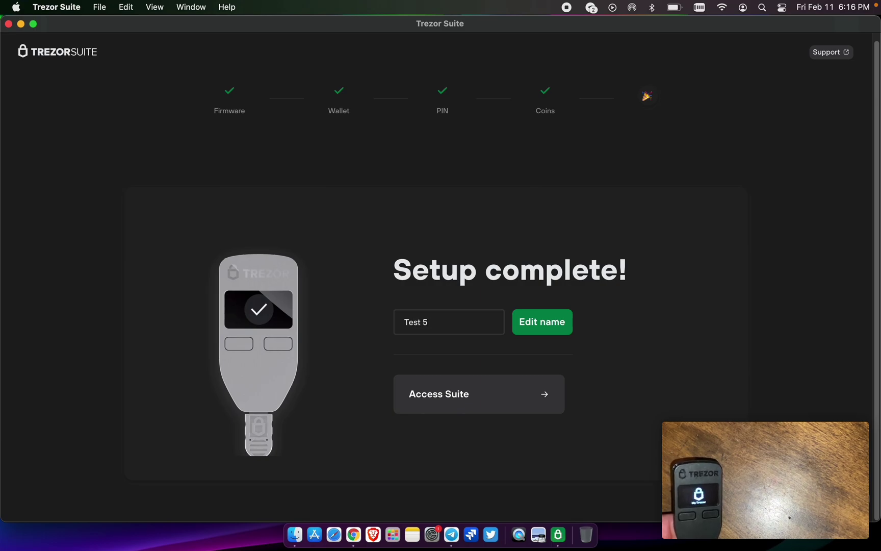
pyautogui.click(525, 324)
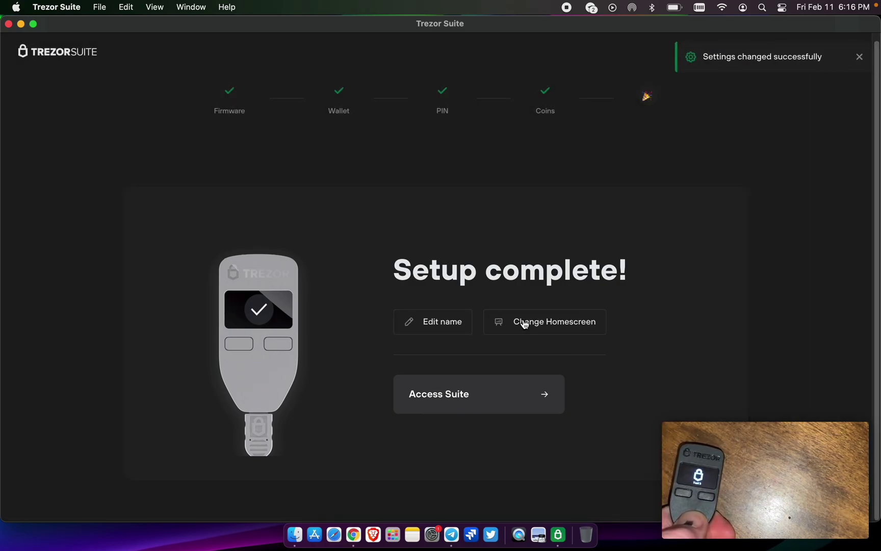
# Enter the dashboard and open the hidden wallet using the wallet passphrase
pyautogui.click(536, 393)
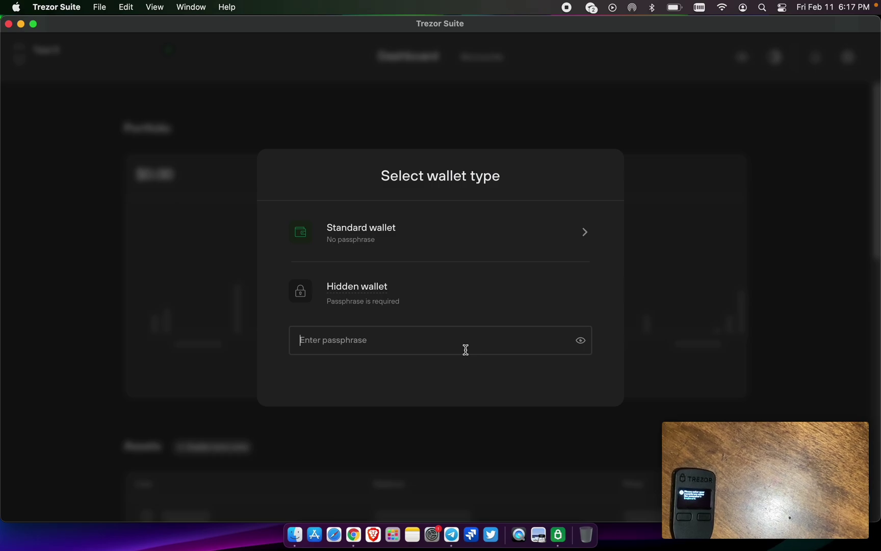
pyautogui.write('•••••••••')
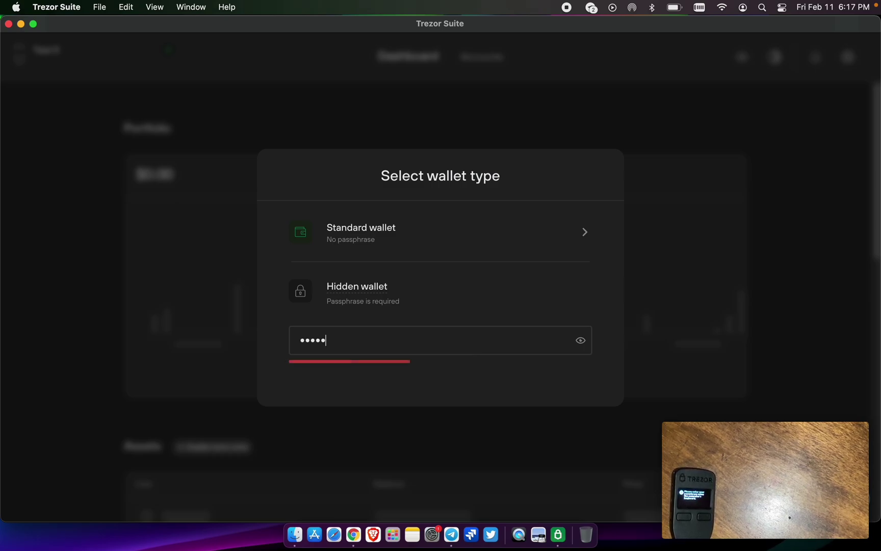
pyautogui.write('•')
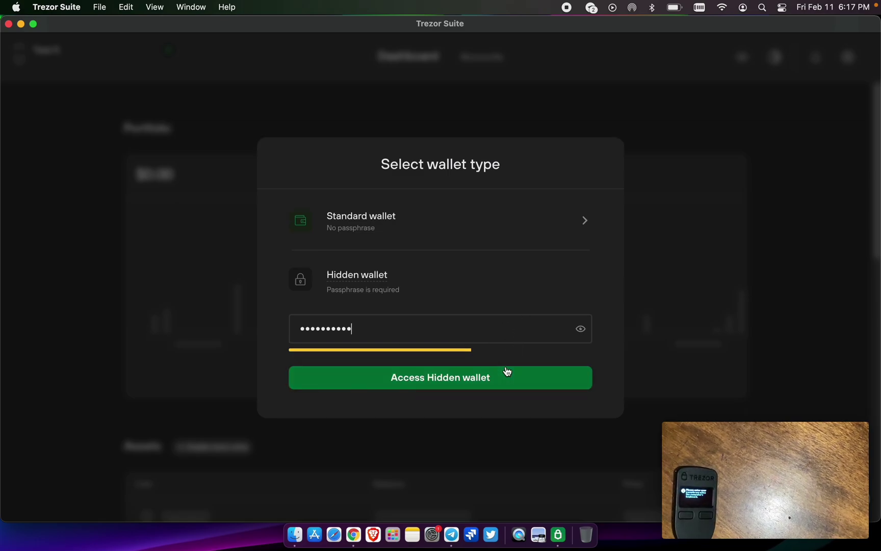
pyautogui.click(496, 379)
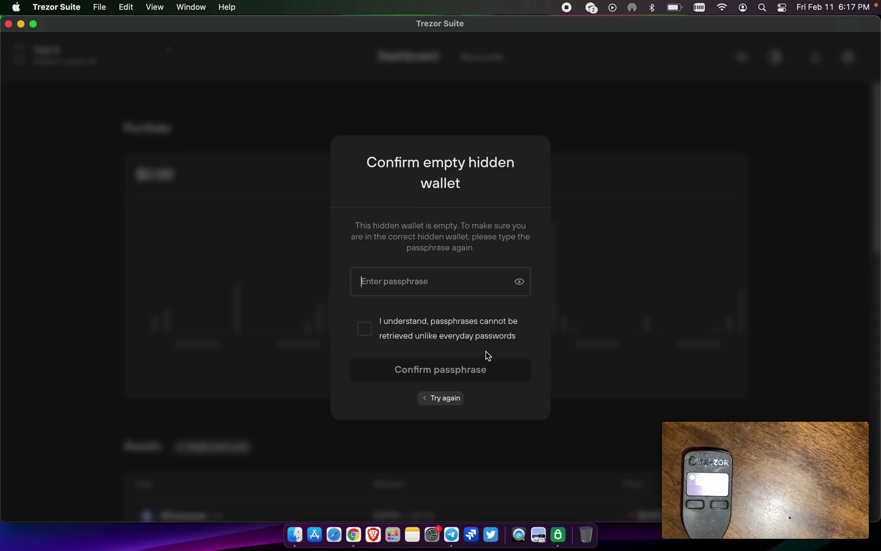
# Re-type the passphrase, acknowledge it cannot be recovered, and confirm it
pyautogui.write('••••••')
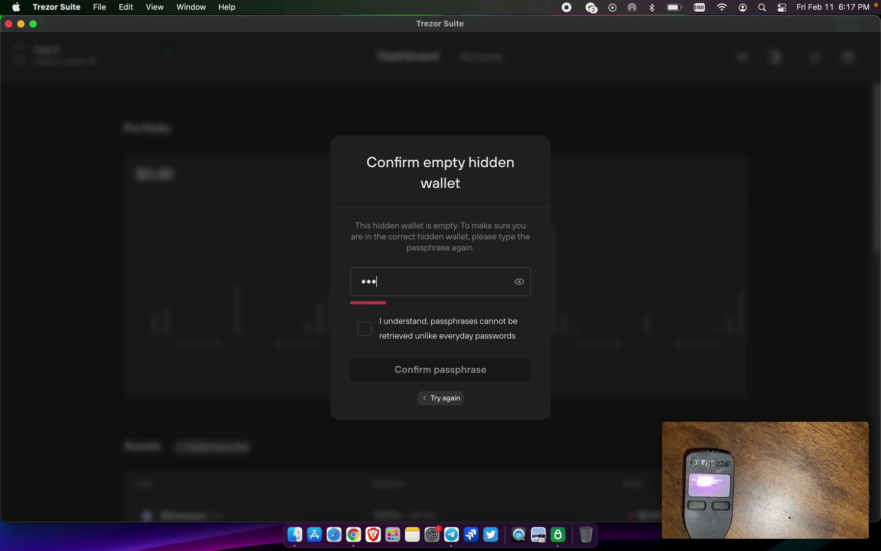
pyautogui.write('••••')
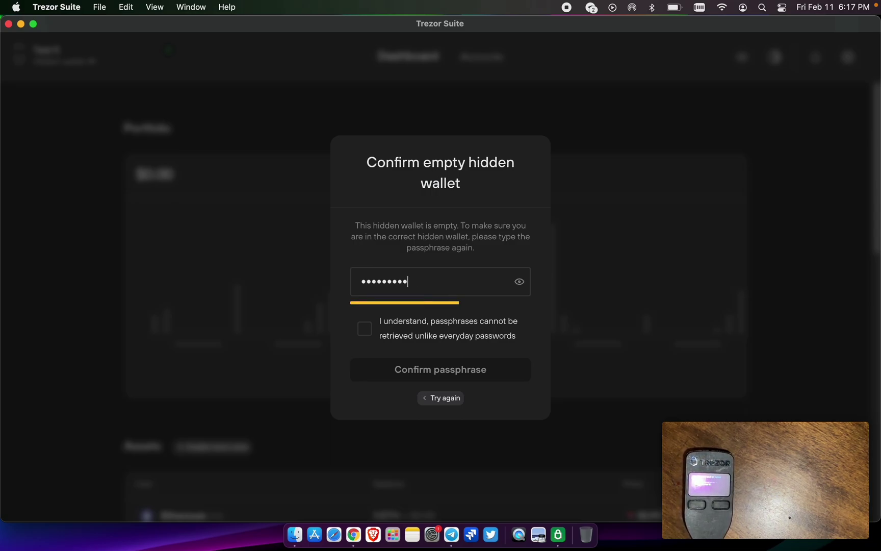
pyautogui.click(365, 328)
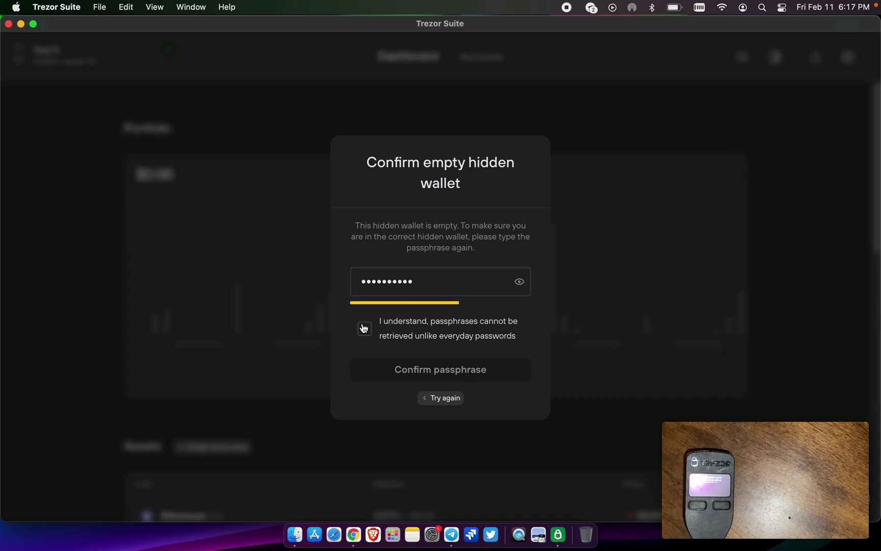
pyautogui.click(406, 371)
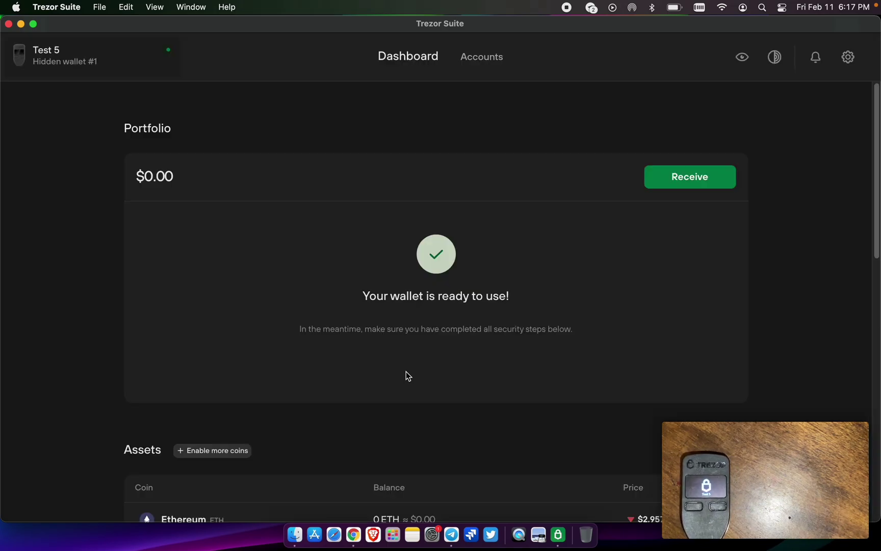
# Display and verify the full Ethereum #1 receiving address, then close the address view
pyautogui.click(692, 180)
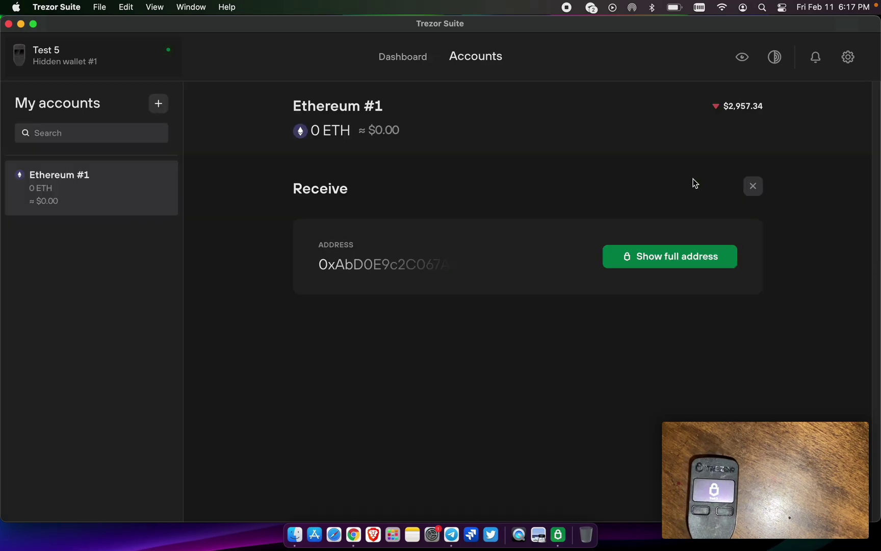
pyautogui.click(686, 259)
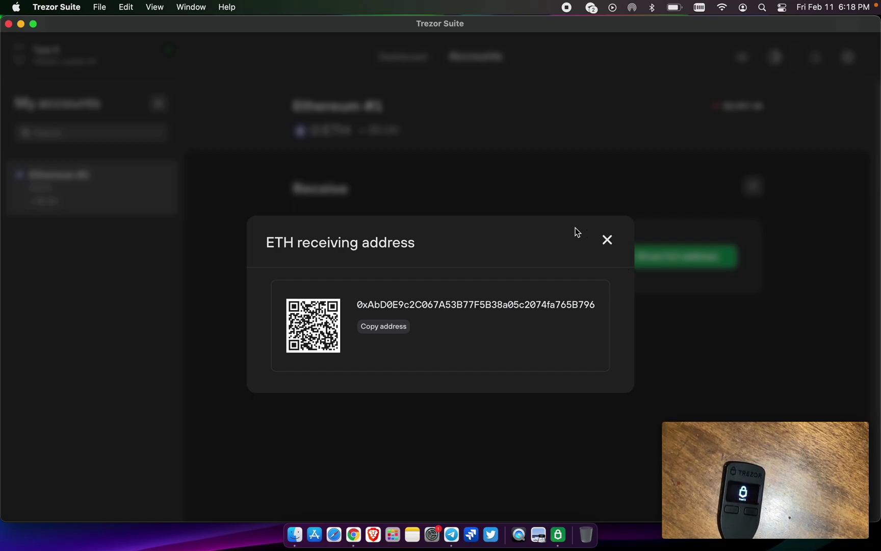
pyautogui.click(607, 240)
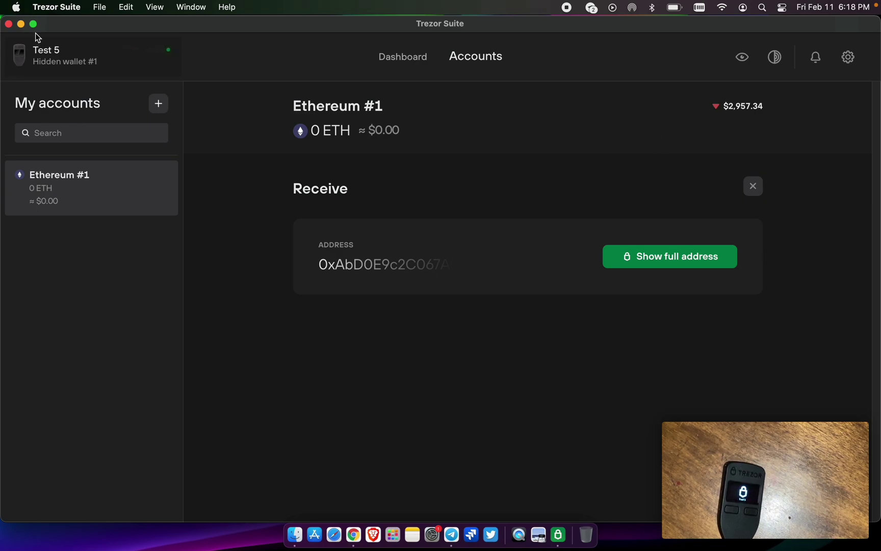
# Close Trezor Suite and Telegram, and switch to MetaMask in Chrome
pyautogui.click(10, 25)
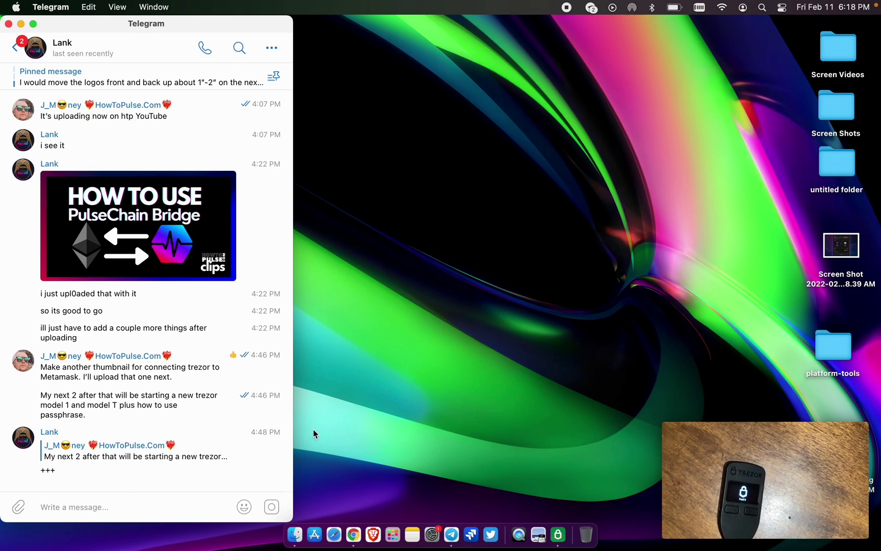
pyautogui.click(8, 24)
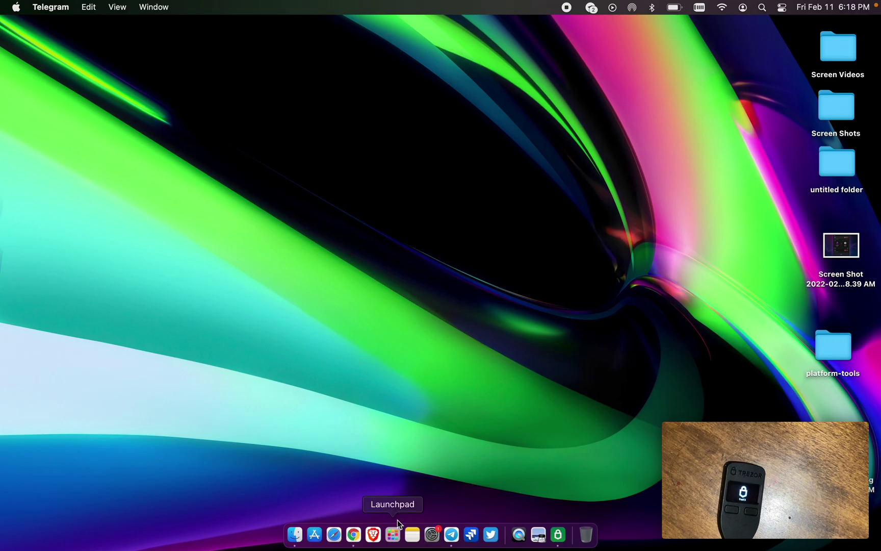
pyautogui.click(353, 534)
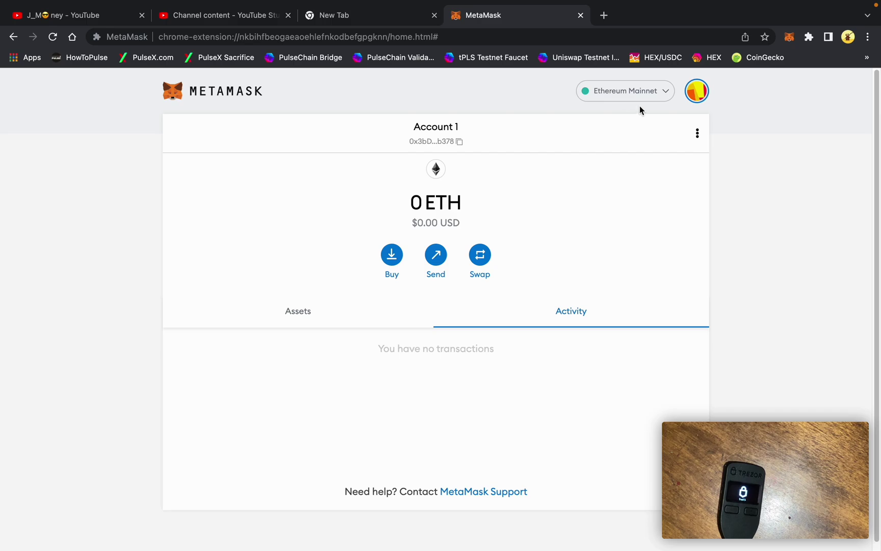
# Start connecting a Trezor as a hardware wallet in MetaMask
pyautogui.click(689, 98)
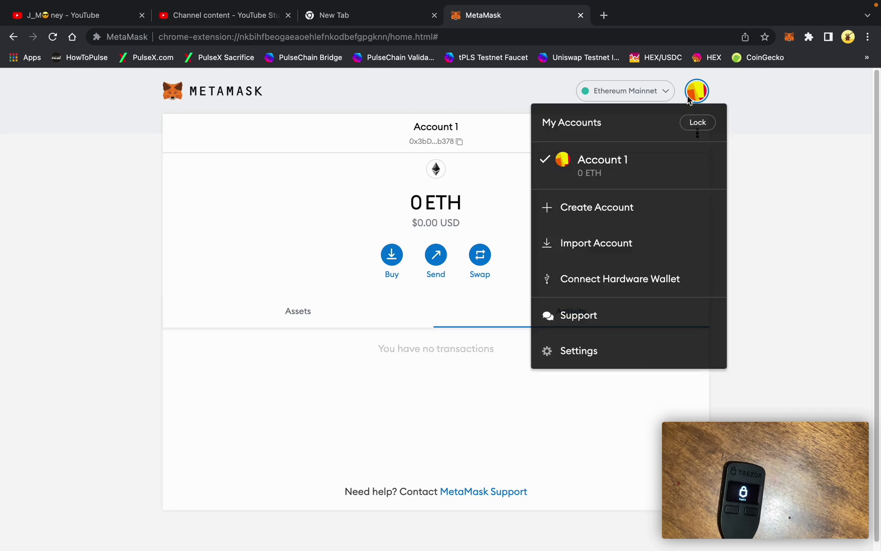
pyautogui.click(639, 288)
pyautogui.click(517, 230)
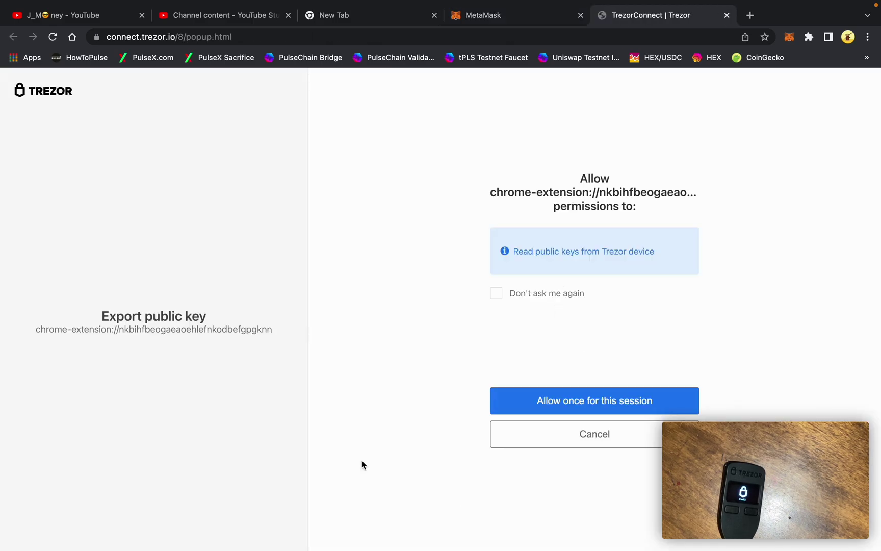
# Allow export of Ethereum account #1's public key without passphrase and add account 1
pyautogui.click(524, 403)
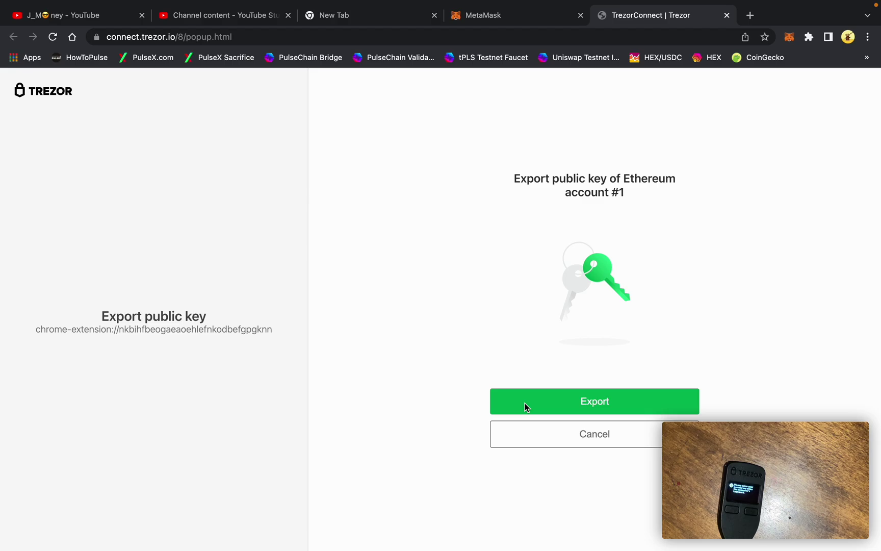
pyautogui.click(525, 402)
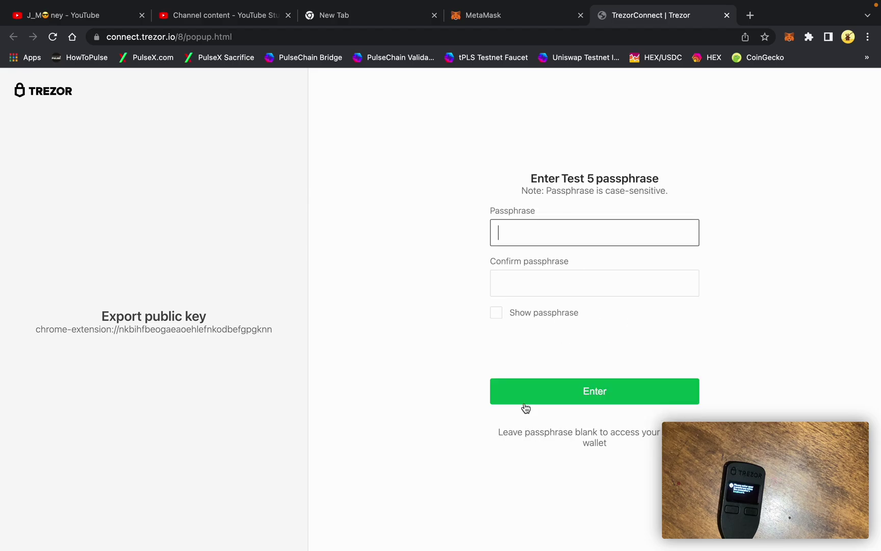
pyautogui.click(560, 399)
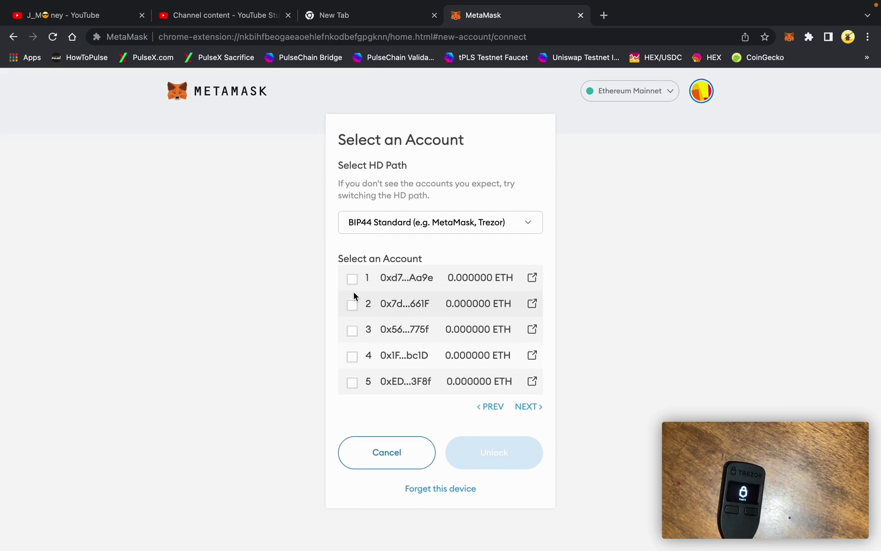
pyautogui.click(353, 279)
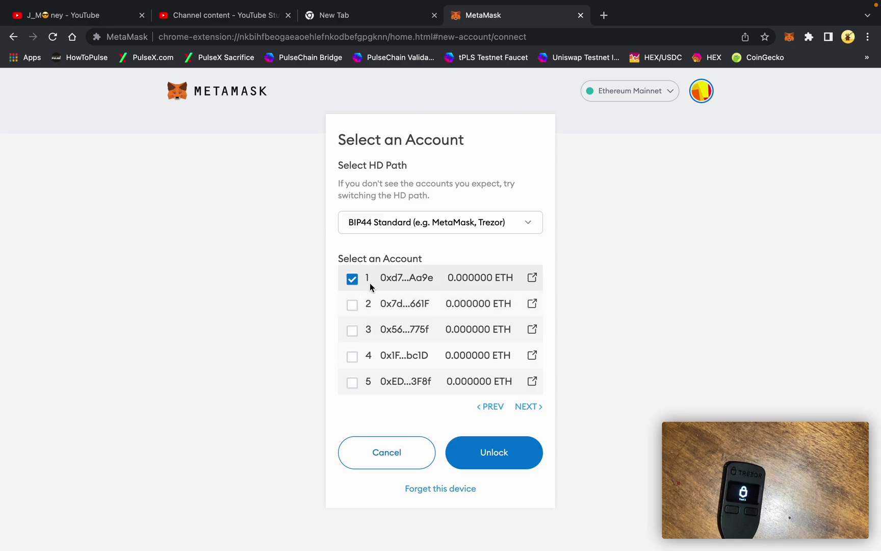
pyautogui.click(505, 457)
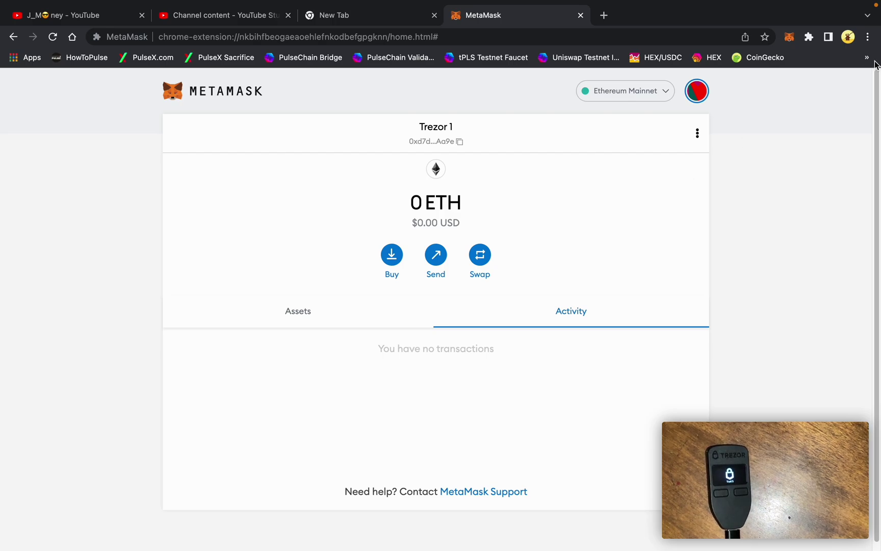
# Lock MetaMask from the account menu and unlock it again with the wallet password
pyautogui.click(700, 98)
pyautogui.click(699, 121)
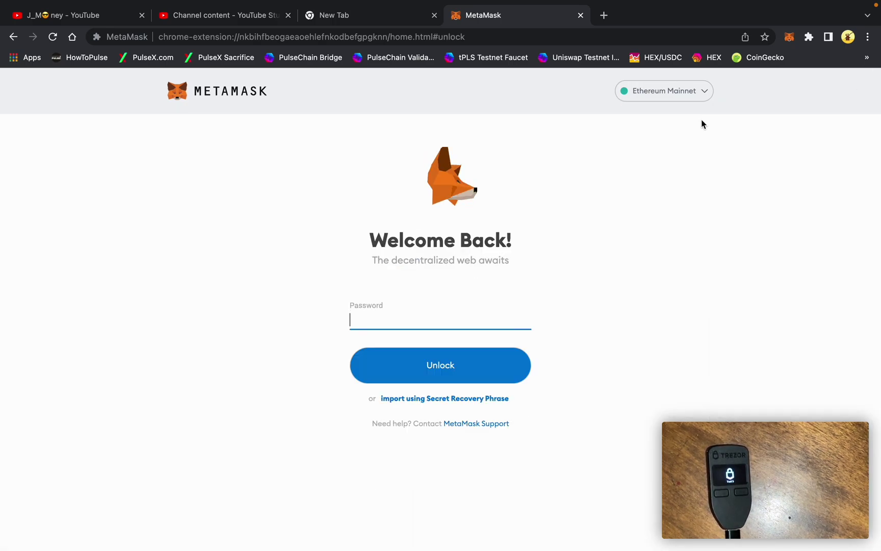
pyautogui.write('••')
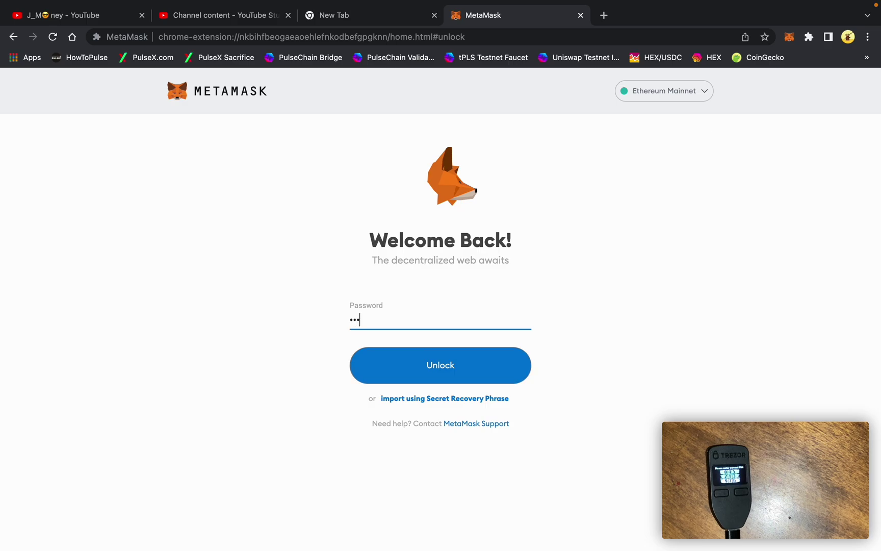
pyautogui.write('••••••')
pyautogui.press('Return')
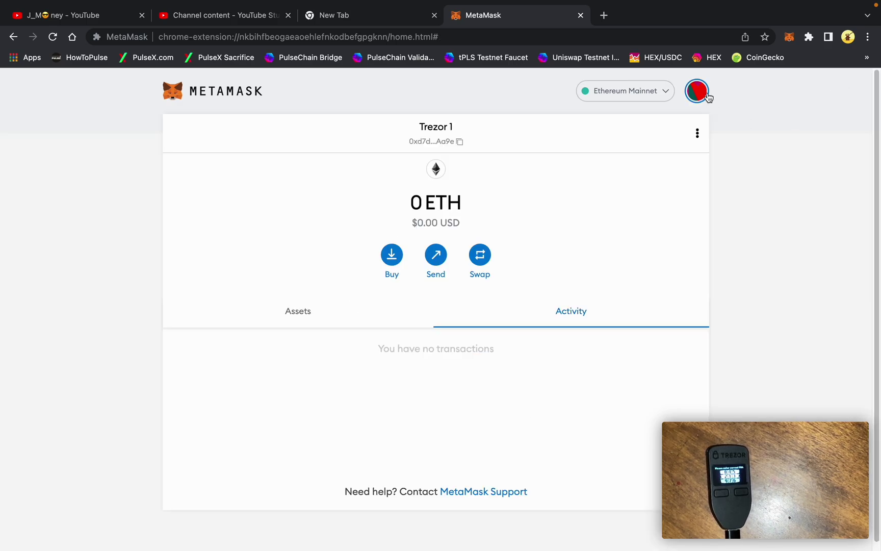
pyautogui.click(697, 92)
# Choose Trezor as the hardware wallet, grant Trezor Connect permission, and request the Ethereum public key export
pyautogui.click(650, 317)
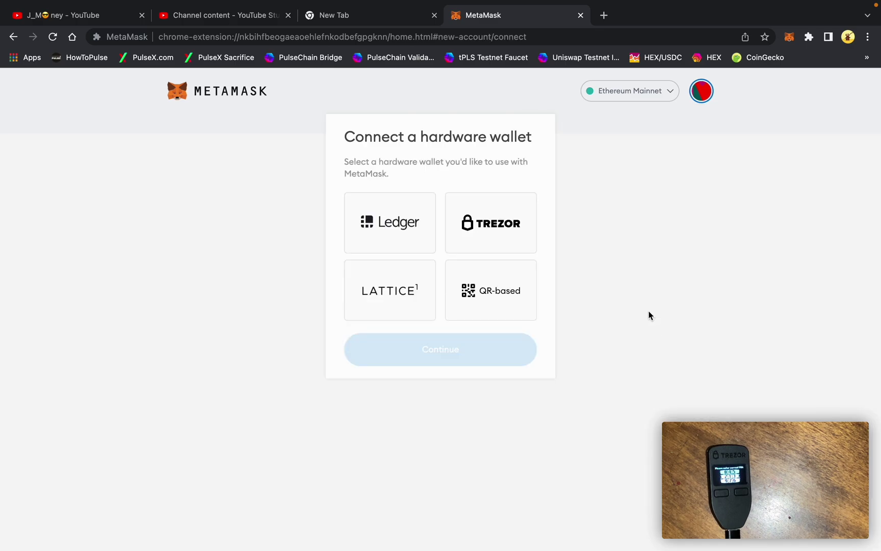
pyautogui.click(516, 243)
pyautogui.click(468, 492)
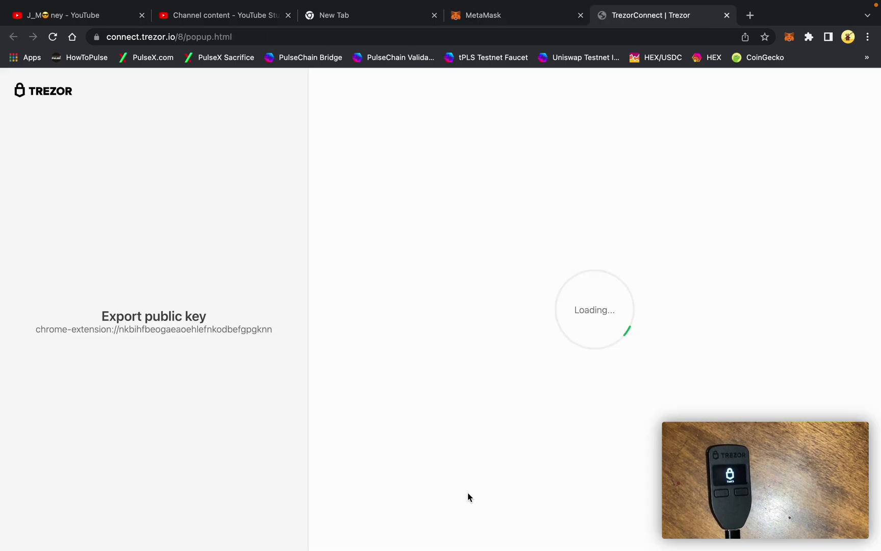
pyautogui.click(562, 404)
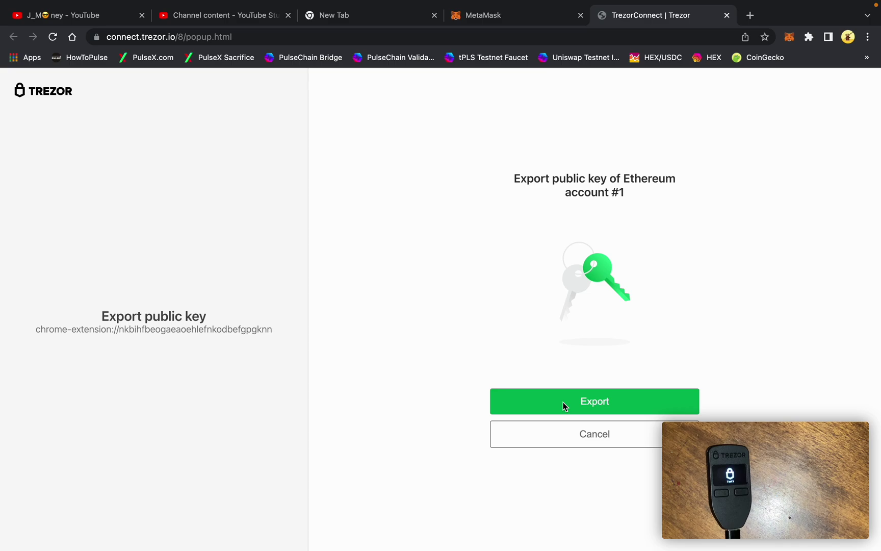
pyautogui.click(563, 401)
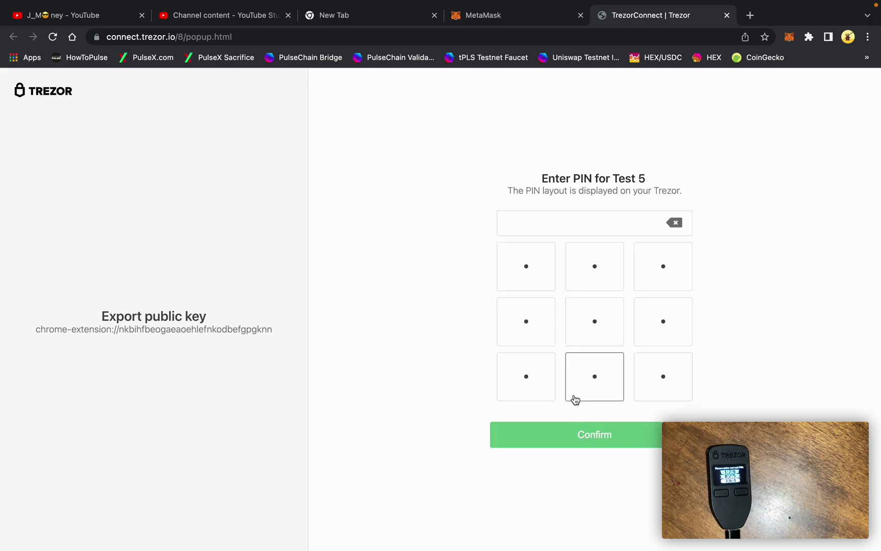
# Unlock the Test 5 device with its four-digit PIN and the hidden-wallet passphrase
pyautogui.click(532, 273)
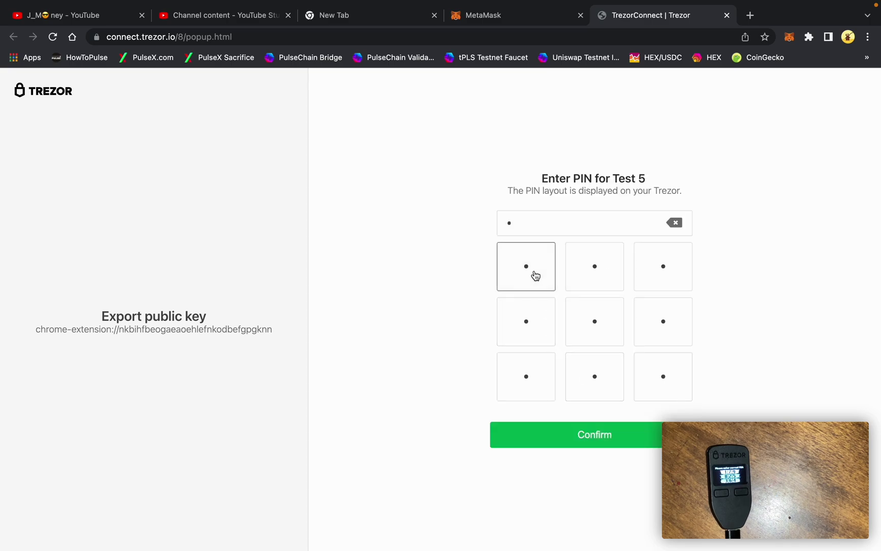
pyautogui.click(584, 332)
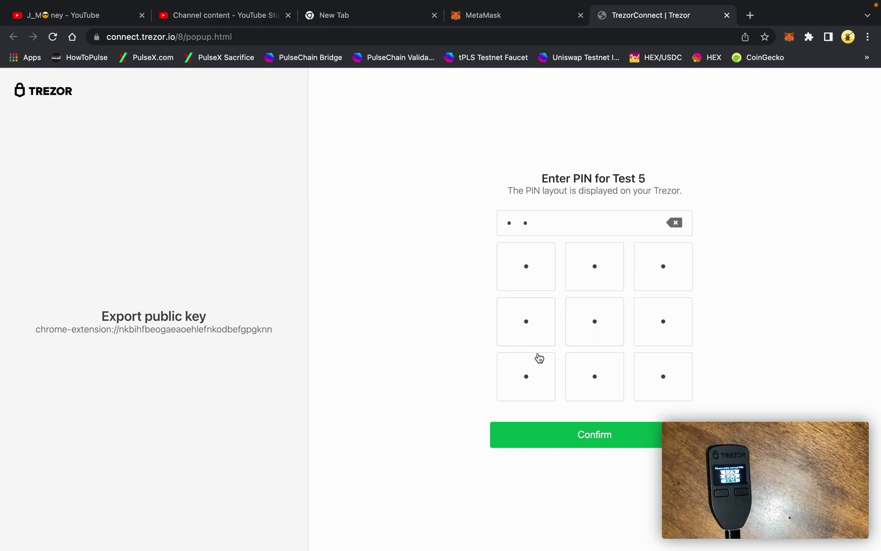
pyautogui.click(536, 368)
pyautogui.click(653, 379)
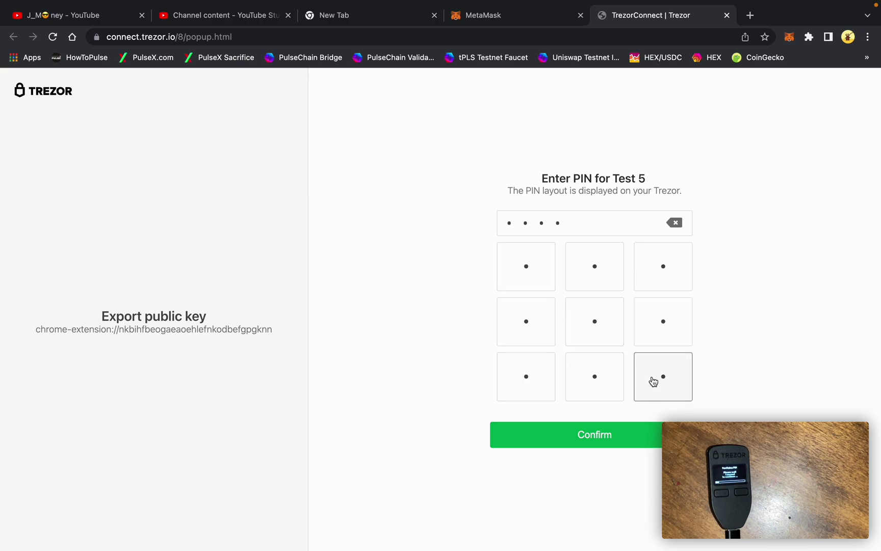
pyautogui.click(640, 438)
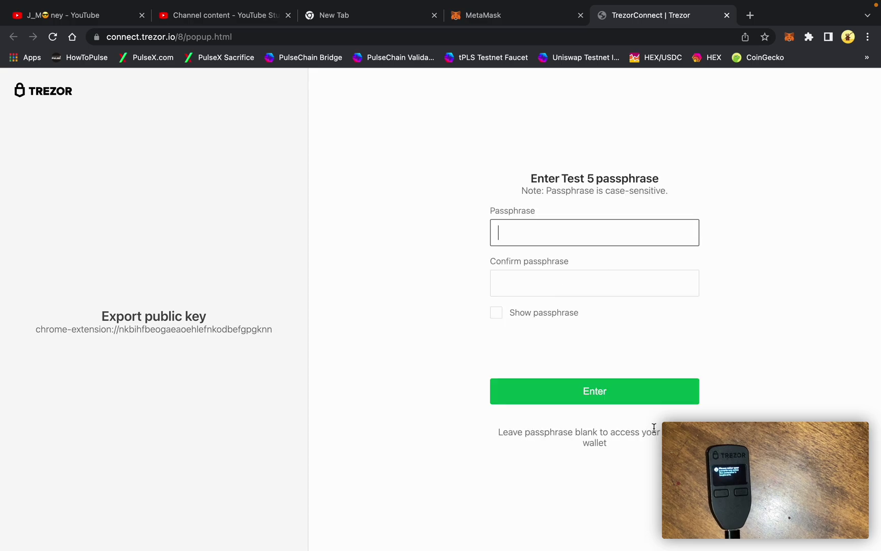
pyautogui.write('•••••')
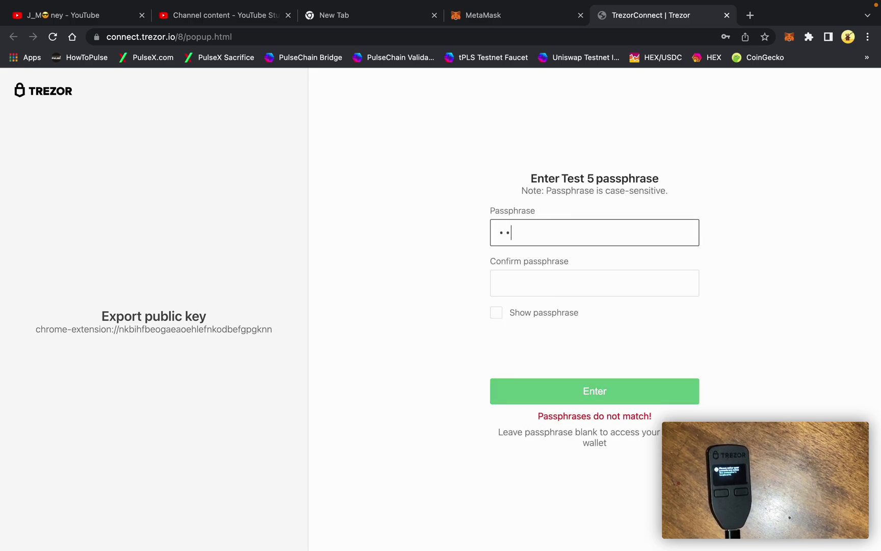
pyautogui.write('•••••')
pyautogui.click(607, 283)
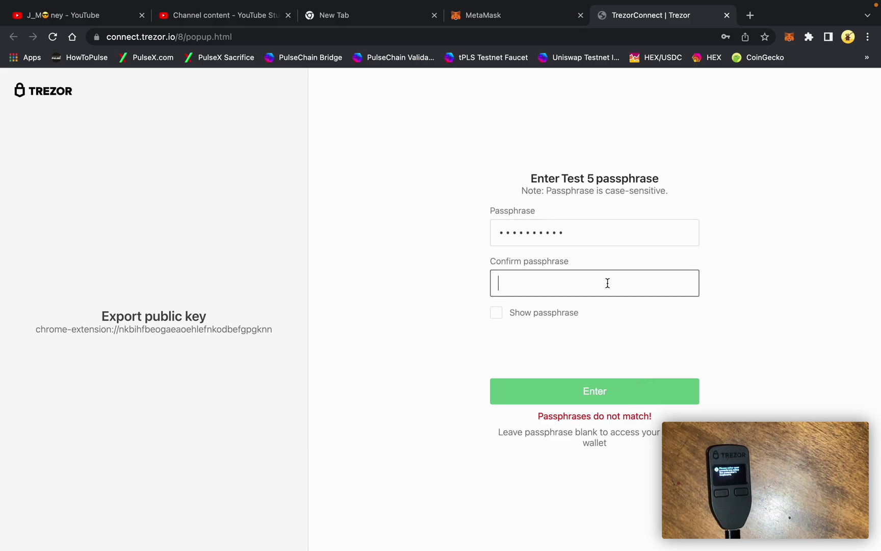
pyautogui.write('••••••••••')
pyautogui.click(622, 386)
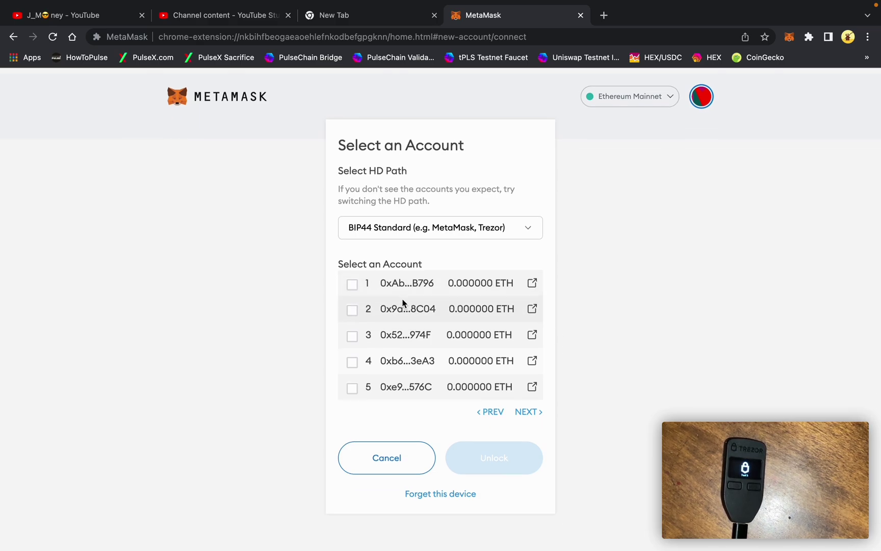
# Add the hidden wallet's account 1 as Trezor 1, then switch to the earlier Trezor 1 account
pyautogui.click(352, 284)
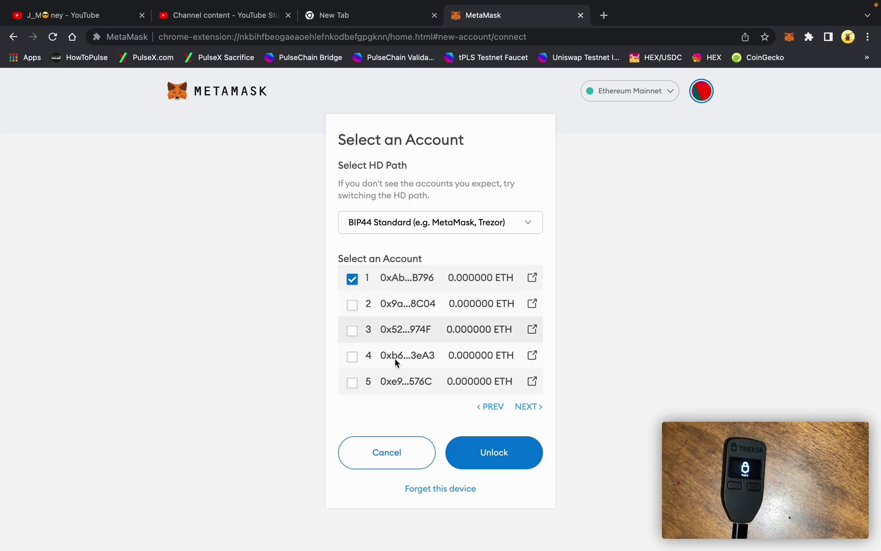
pyautogui.click(494, 453)
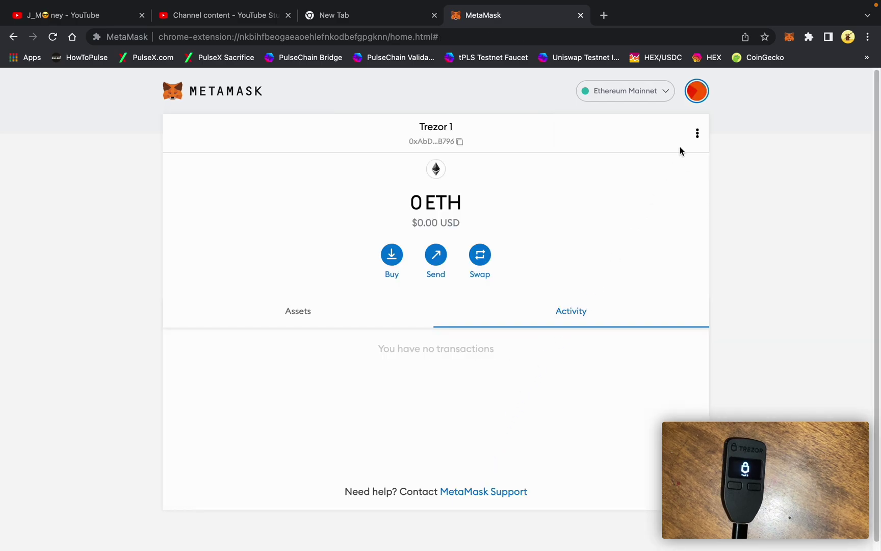
pyautogui.click(700, 104)
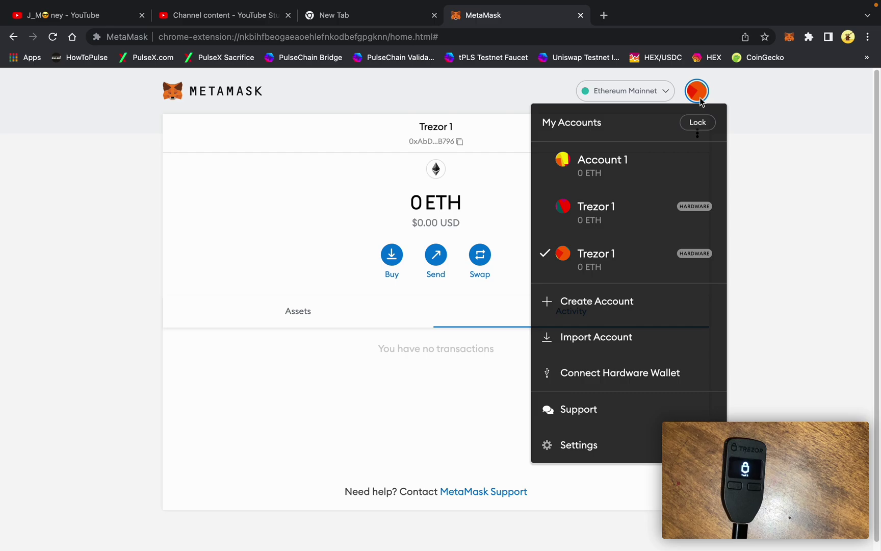
pyautogui.click(699, 104)
pyautogui.click(698, 105)
pyautogui.click(612, 224)
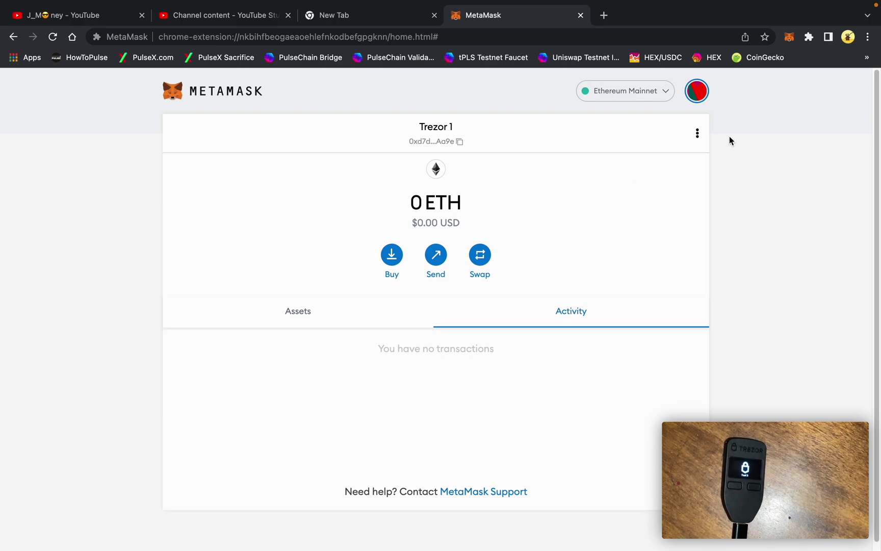
# Remove each Trezor 1 account in turn via its options menu, leaving only Account 1
pyautogui.click(698, 134)
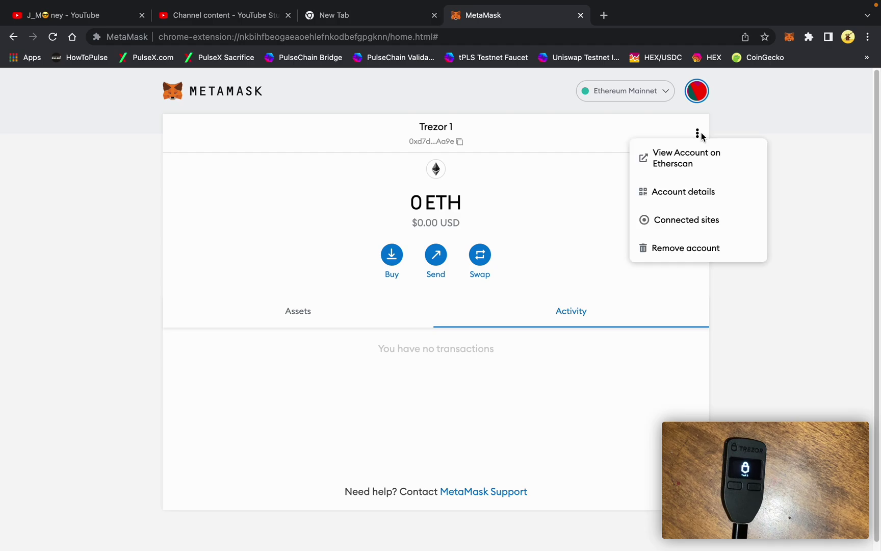
pyautogui.click(684, 250)
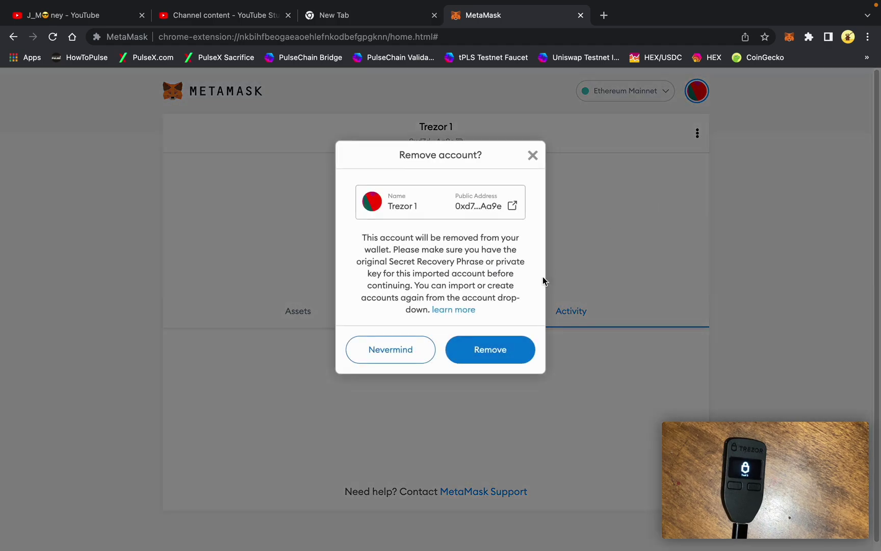
pyautogui.click(487, 347)
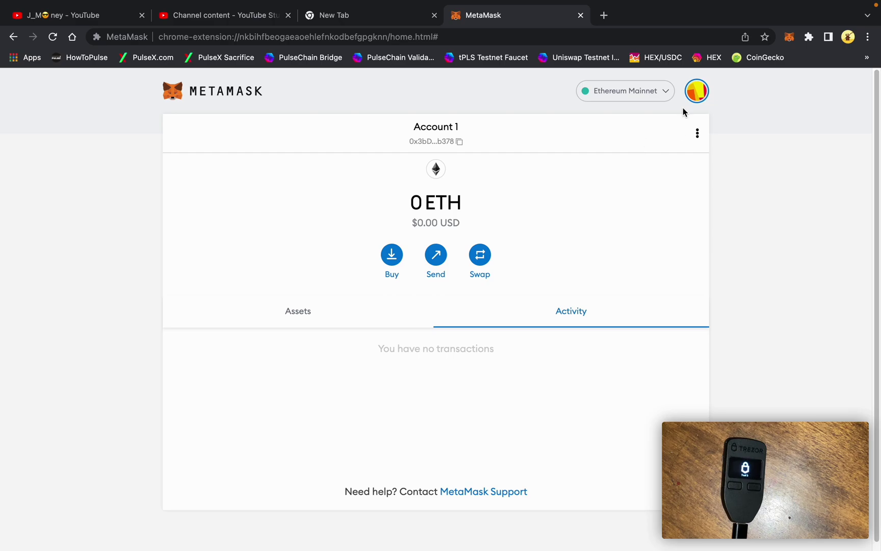
pyautogui.click(696, 93)
pyautogui.click(624, 210)
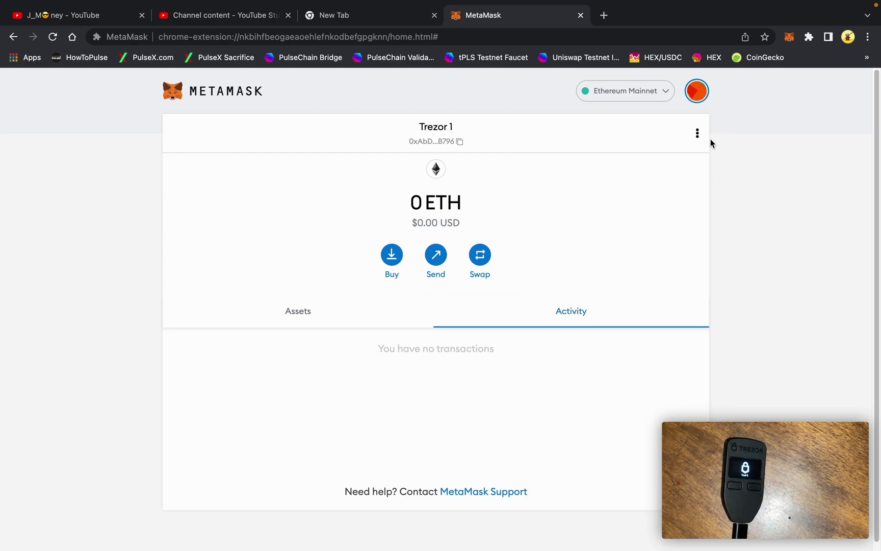
pyautogui.click(697, 133)
pyautogui.click(693, 250)
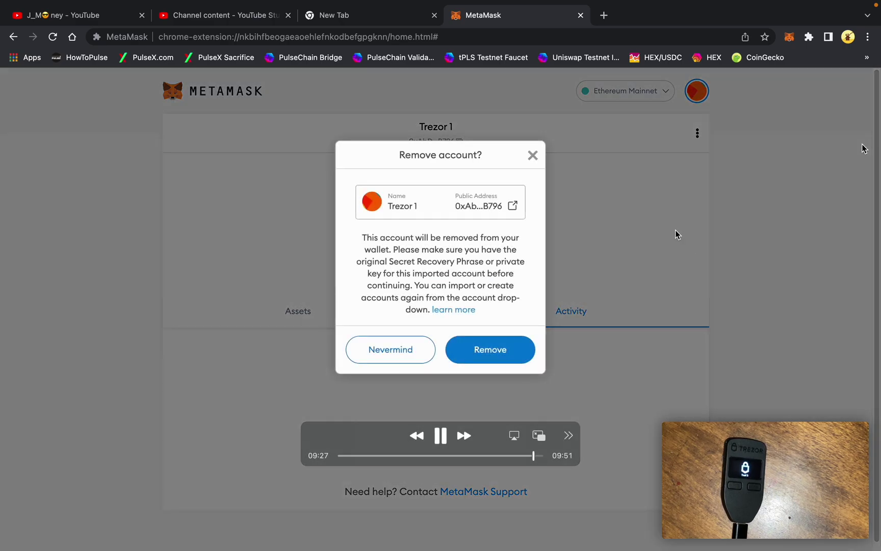
pyautogui.click(488, 351)
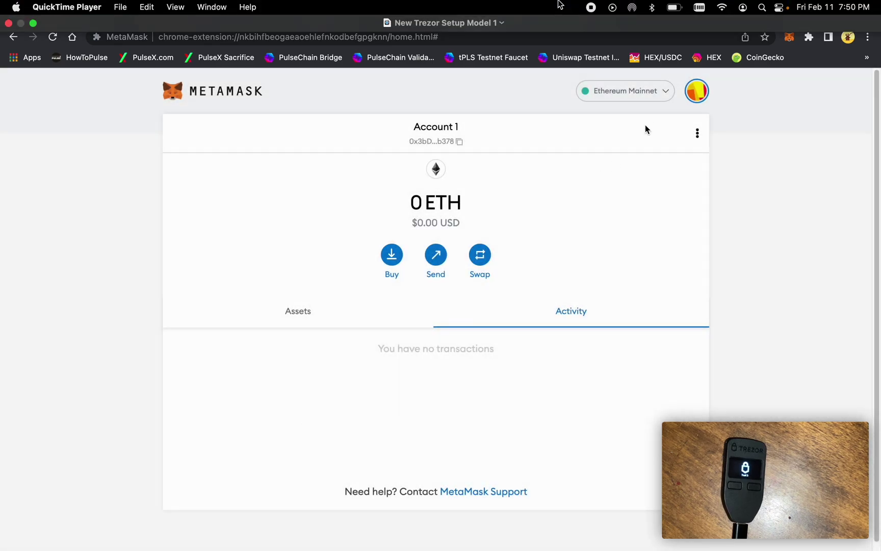
pyautogui.click(699, 95)
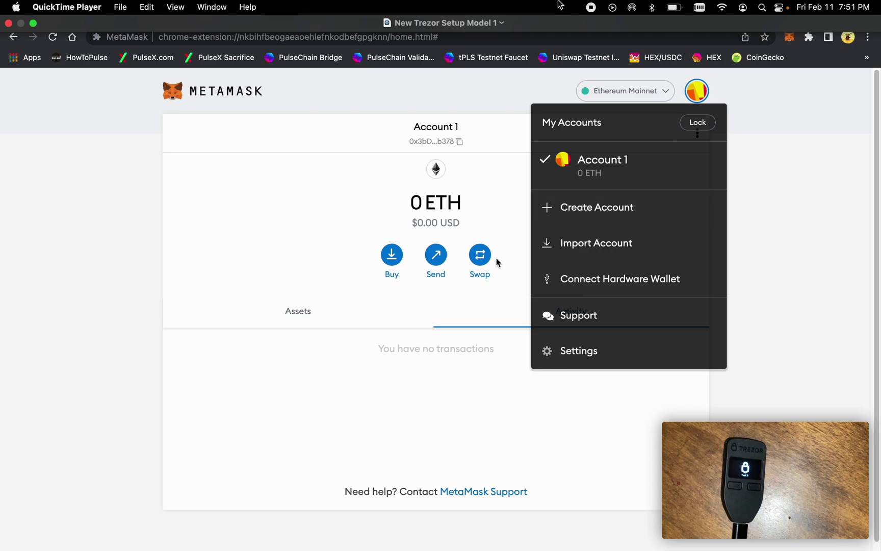
pyautogui.click(487, 165)
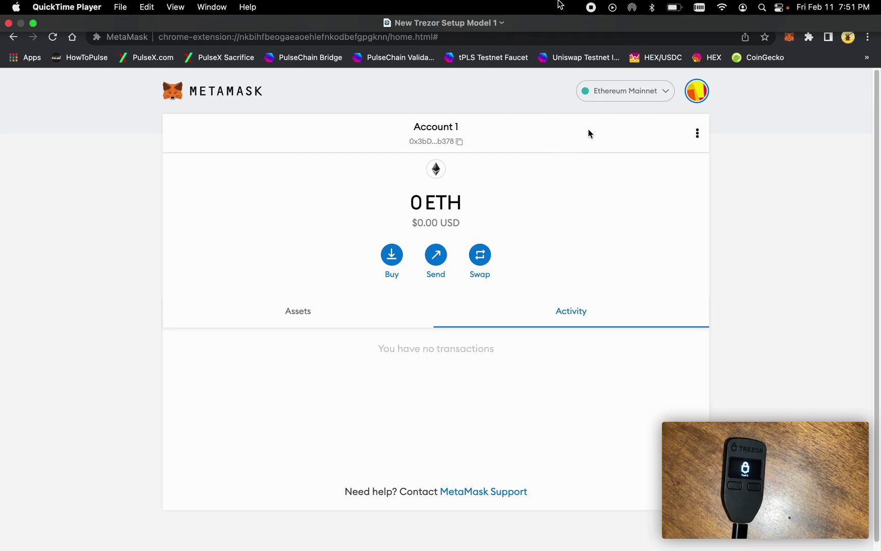